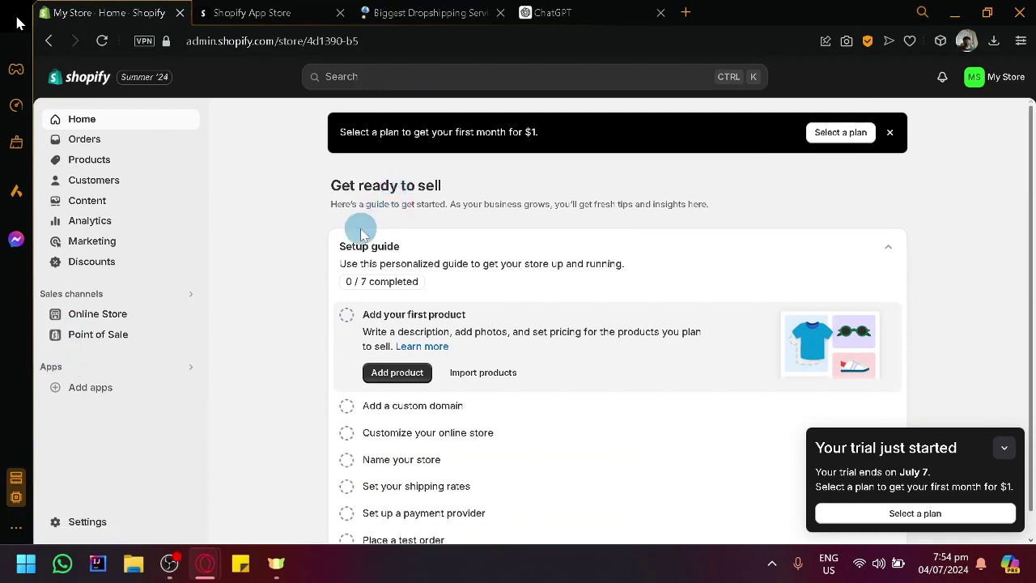
Step: Glance at the HHC Dropshipping tab, then collapse the 'Your trial just started' notice on Shopify home
click(462, 12)
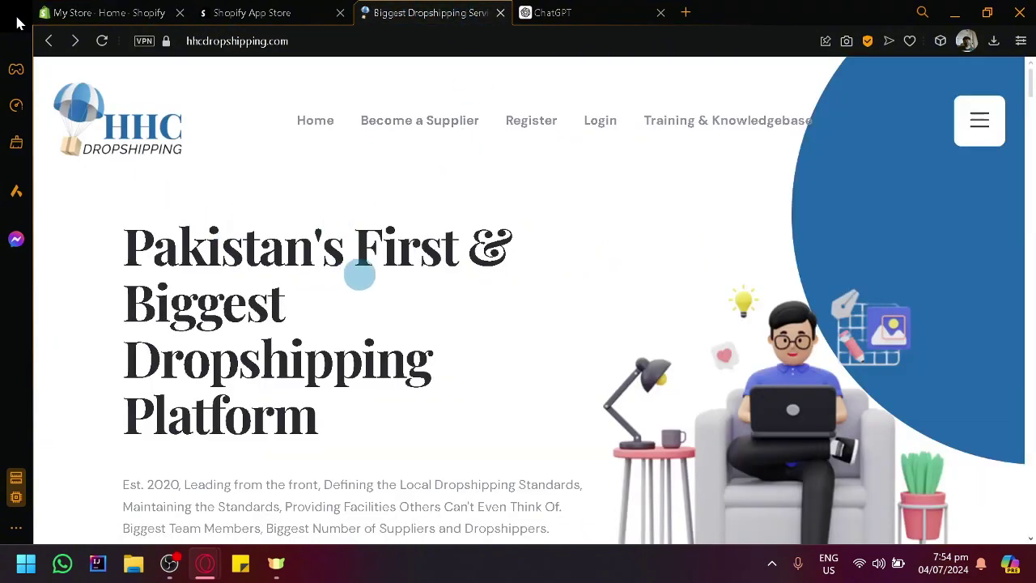
click(120, 9)
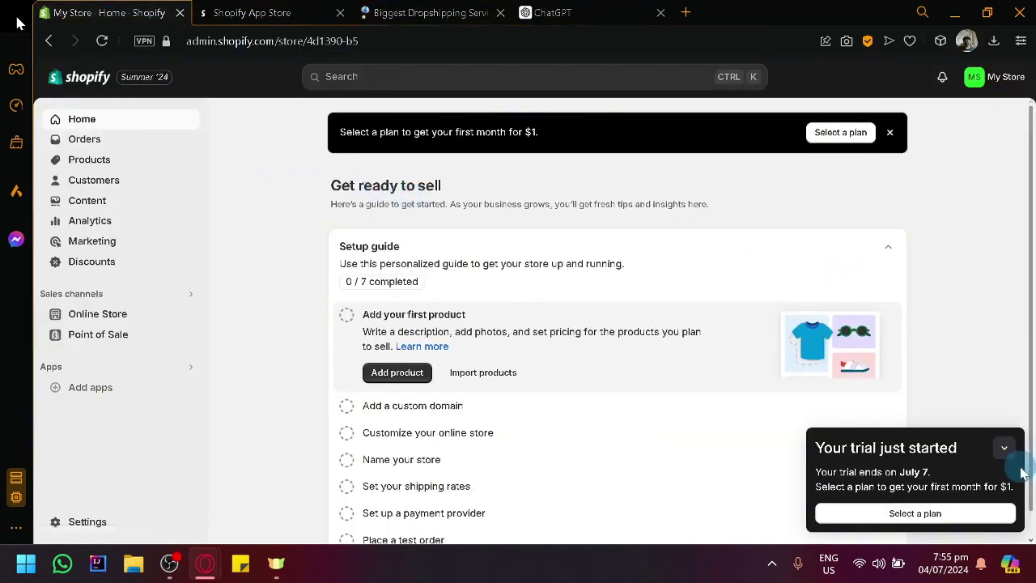
click(1003, 446)
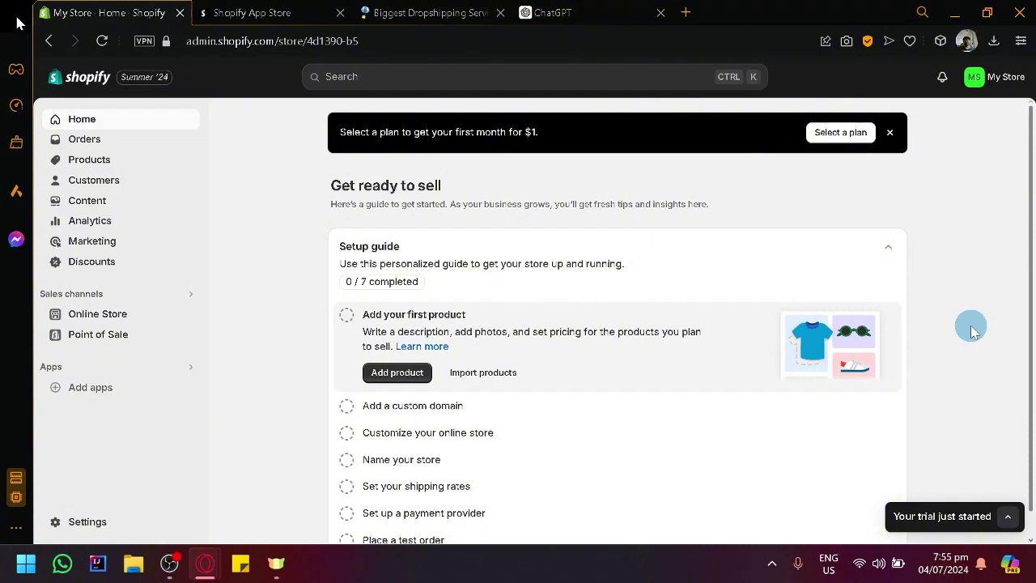
Step: Scroll through the hhcdropshipping.com homepage, then go back to the Shopify admin home tab
click(459, 14)
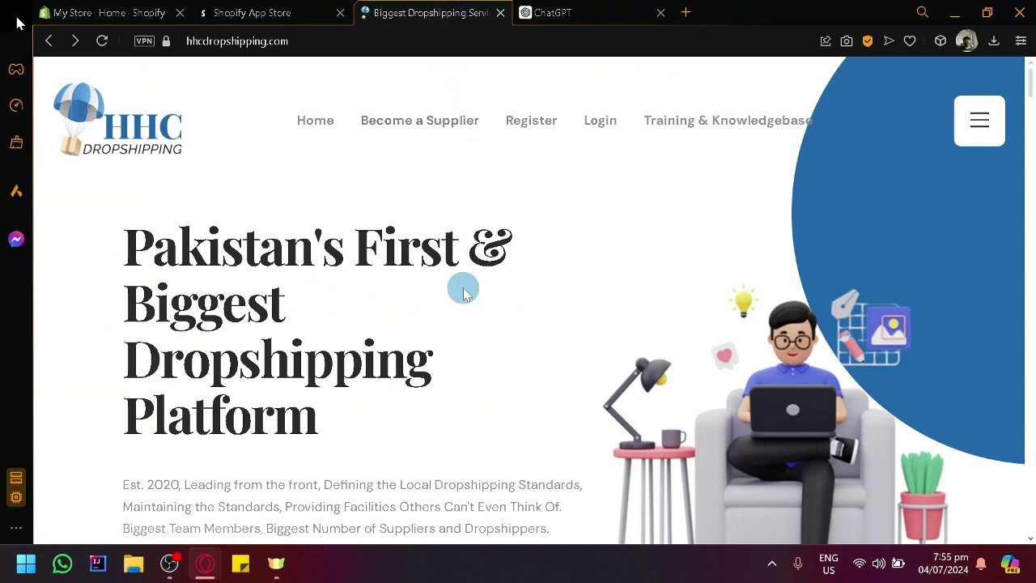
scroll(464, 293, down, 3)
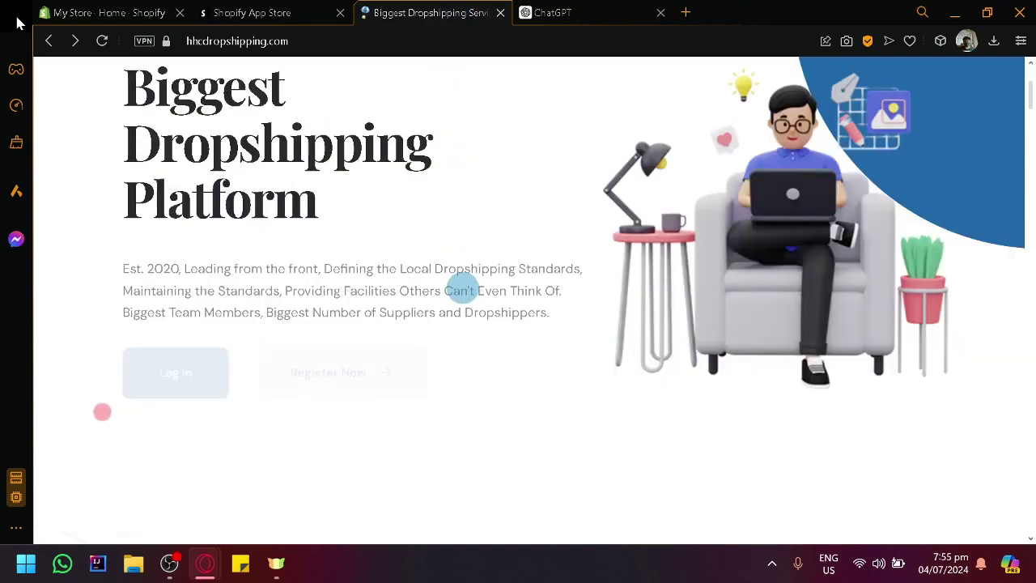
scroll(463, 293, down, 5)
scroll(464, 293, down, 3)
scroll(464, 292, up, 10)
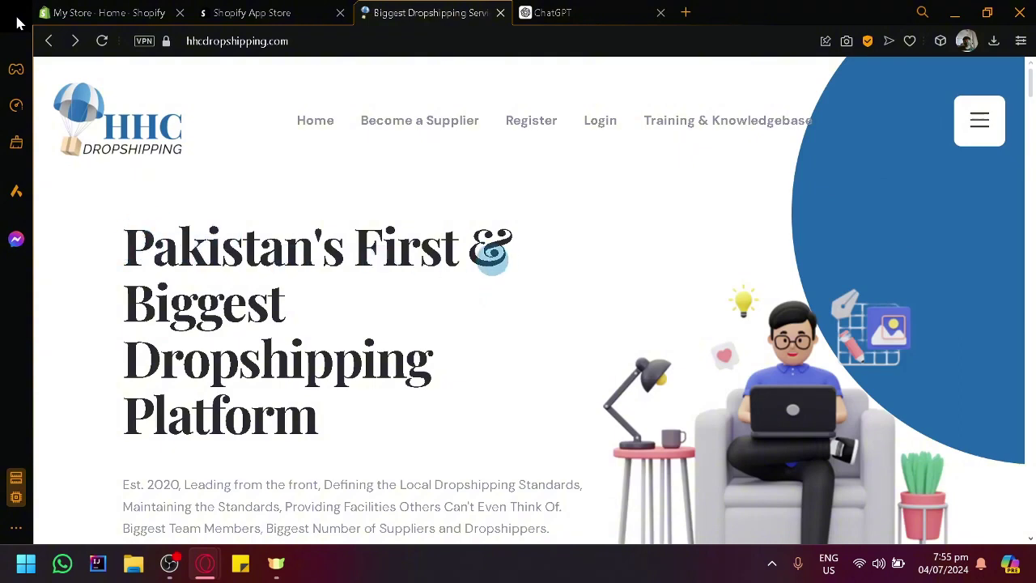
click(145, 11)
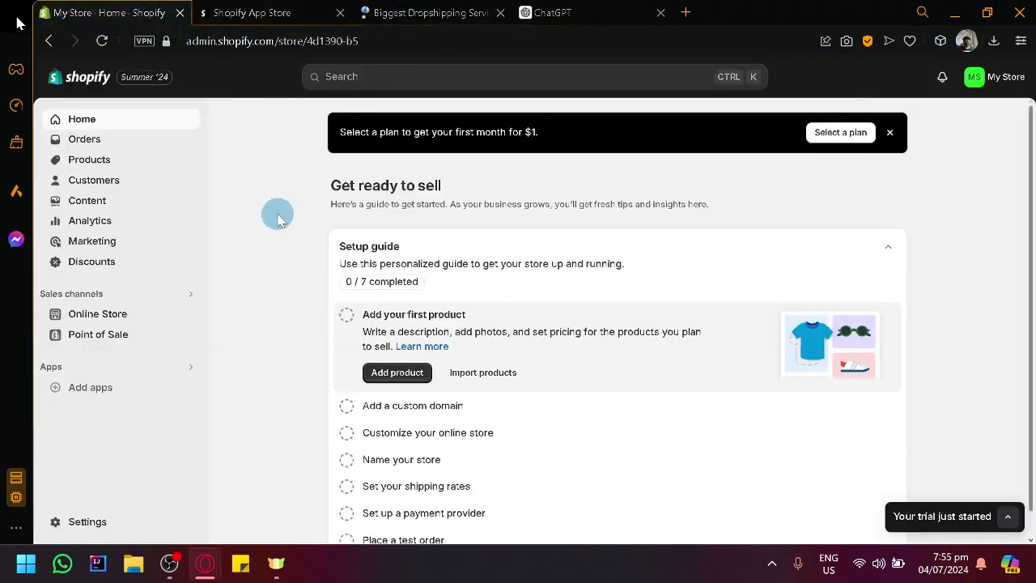
Step: Open the Shopify App Store through Apps > All recommended apps in the Shopify admin
click(249, 13)
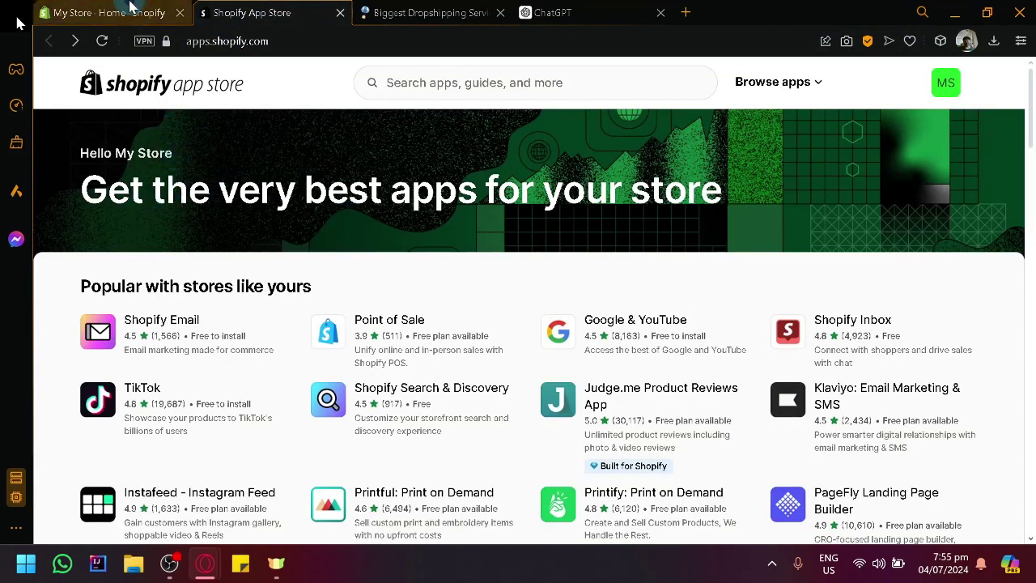
click(109, 13)
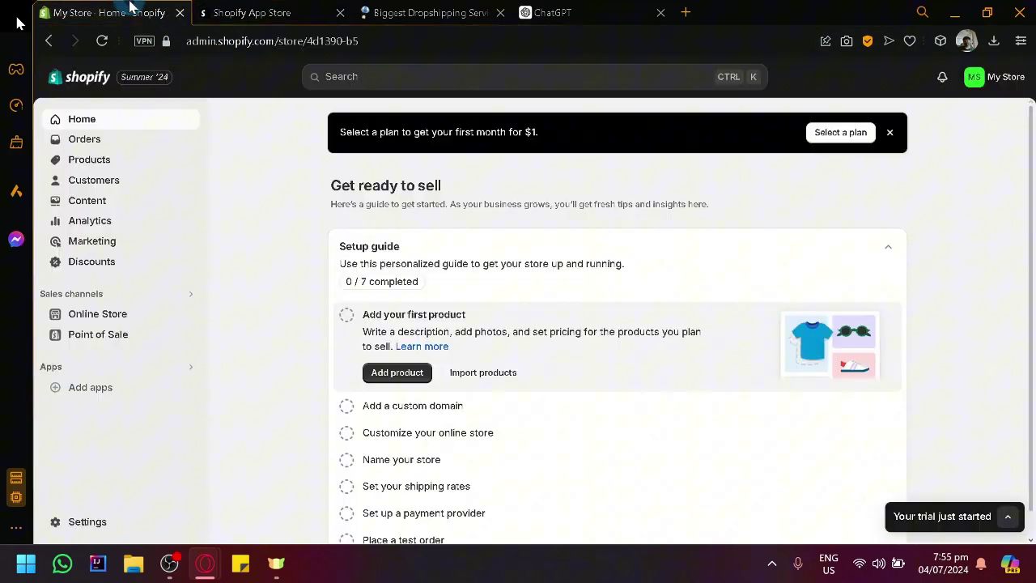
click(75, 368)
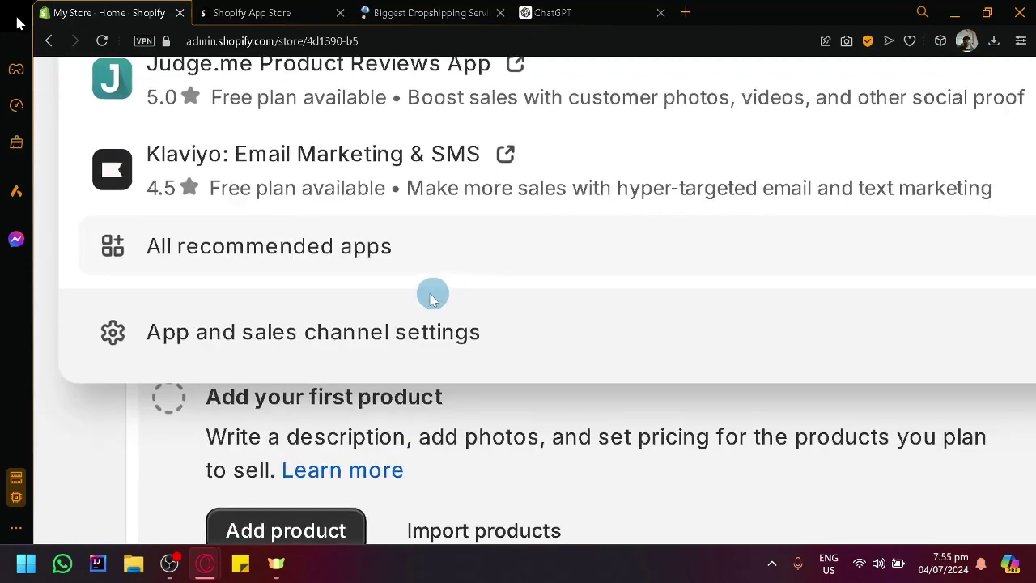
click(410, 246)
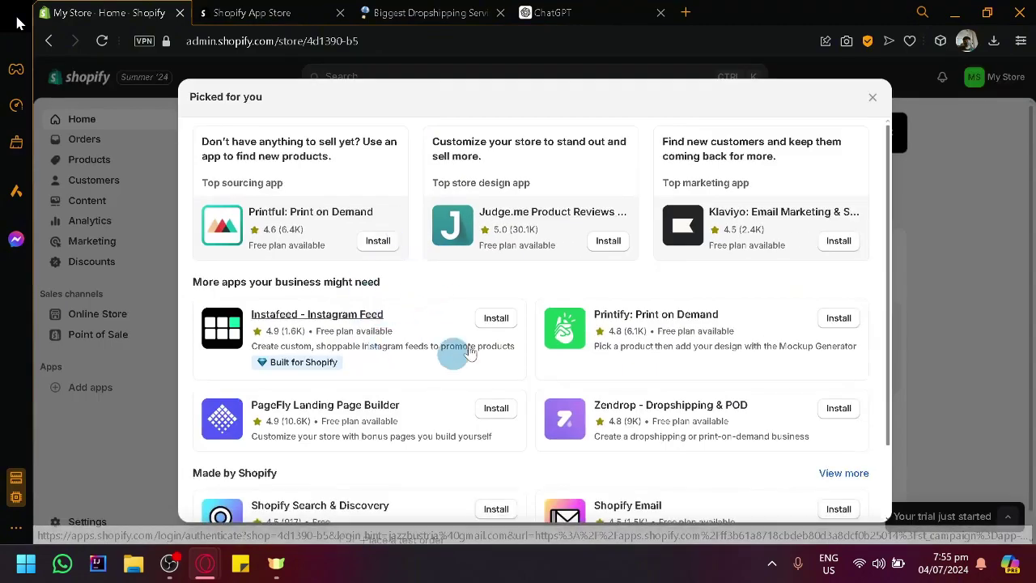
scroll(498, 331, down, 2)
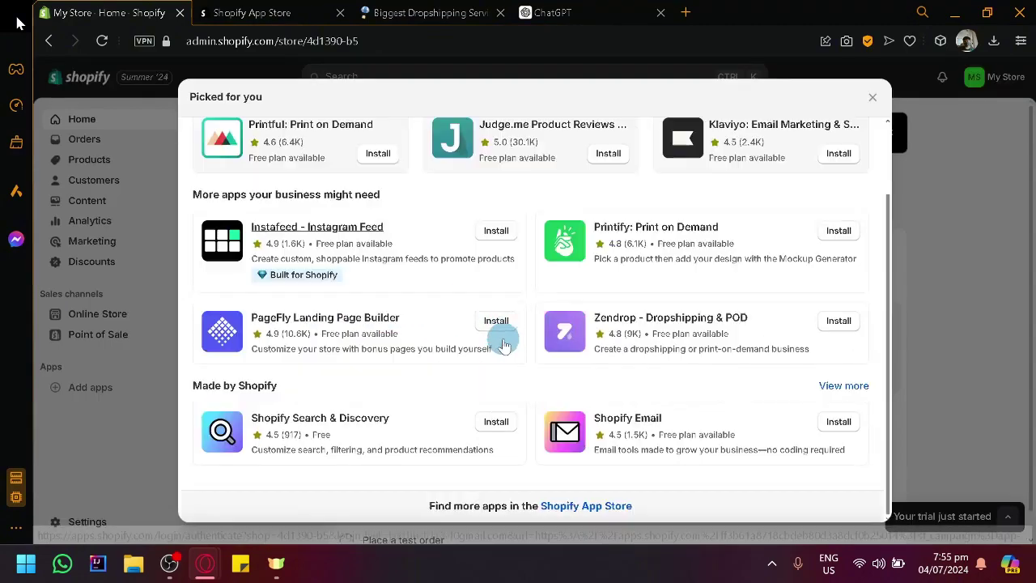
click(593, 507)
click(368, 12)
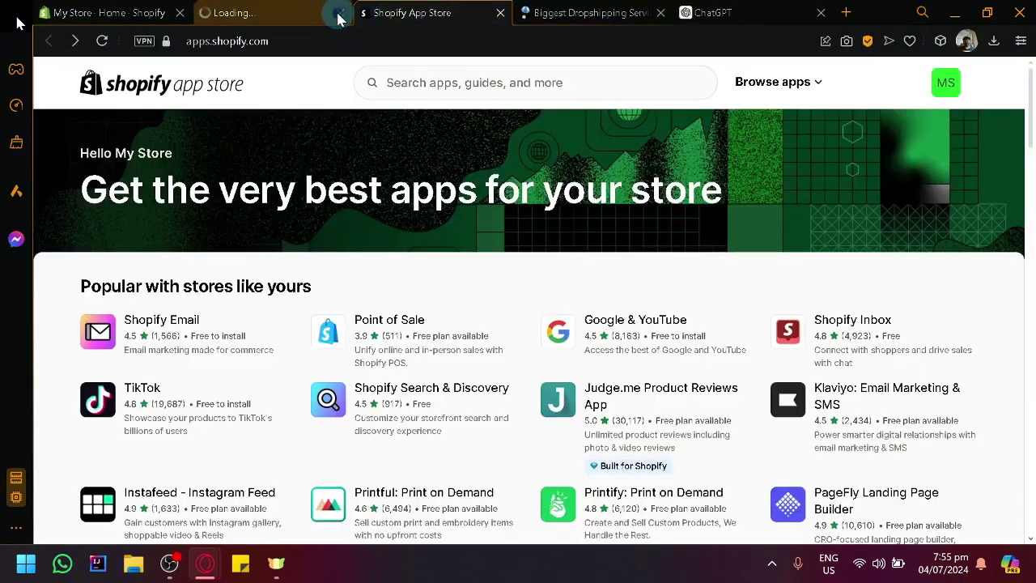
Step: Close the duplicate loading tab and search the App Store for 'hhc dropshipping'
click(340, 13)
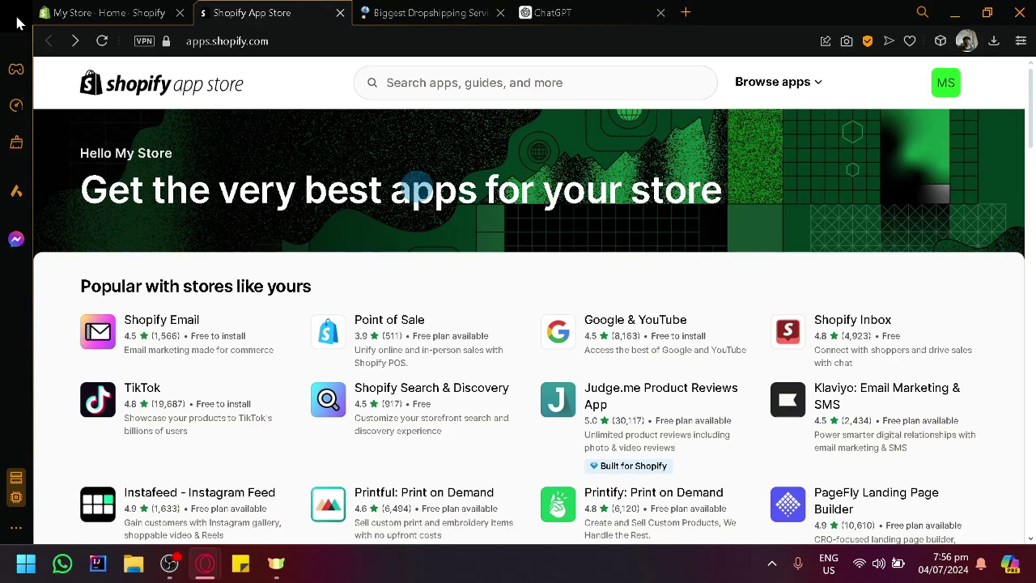
click(507, 73)
text(hhc)
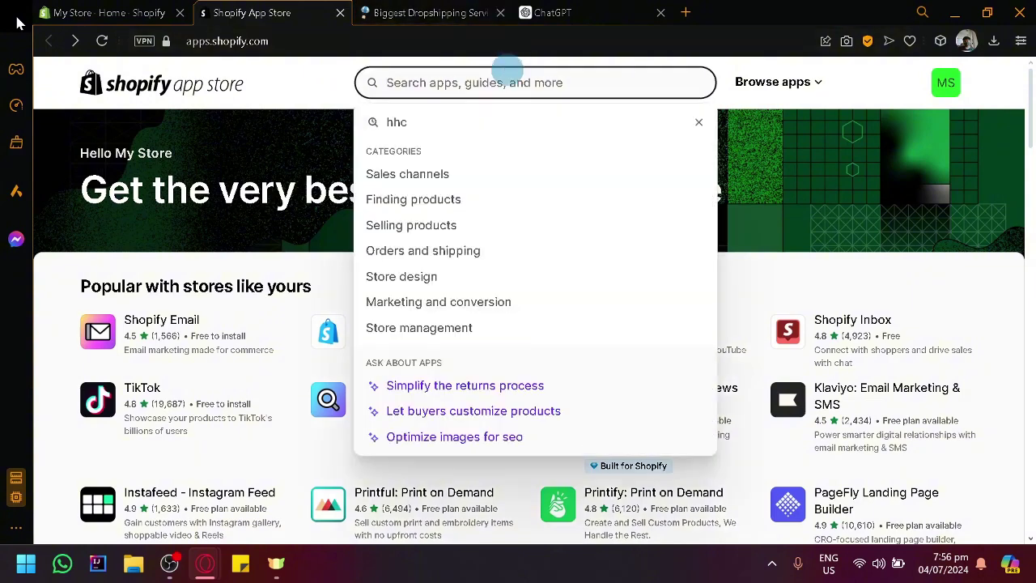
click(474, 120)
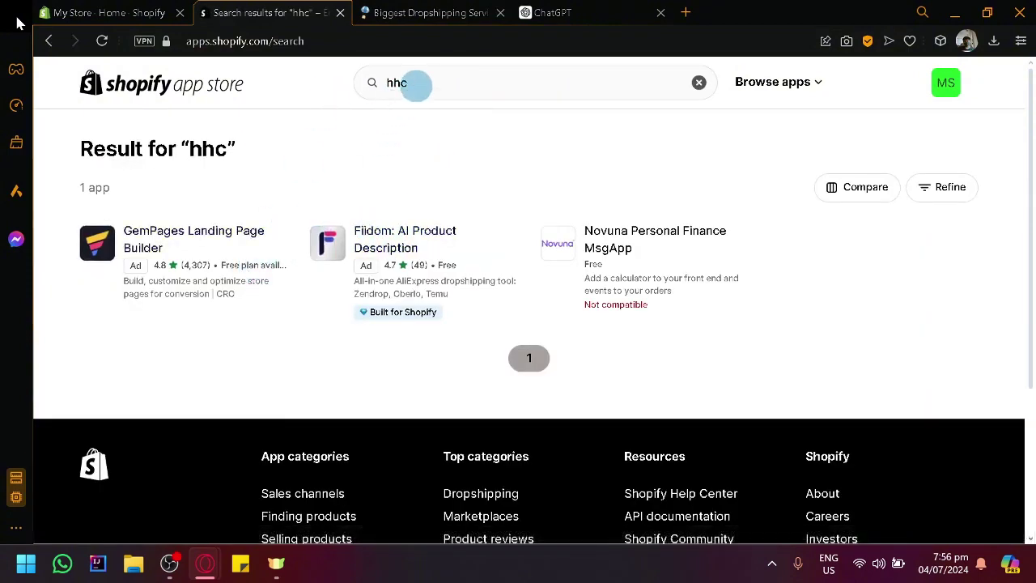
click(414, 83)
text(dropshi)
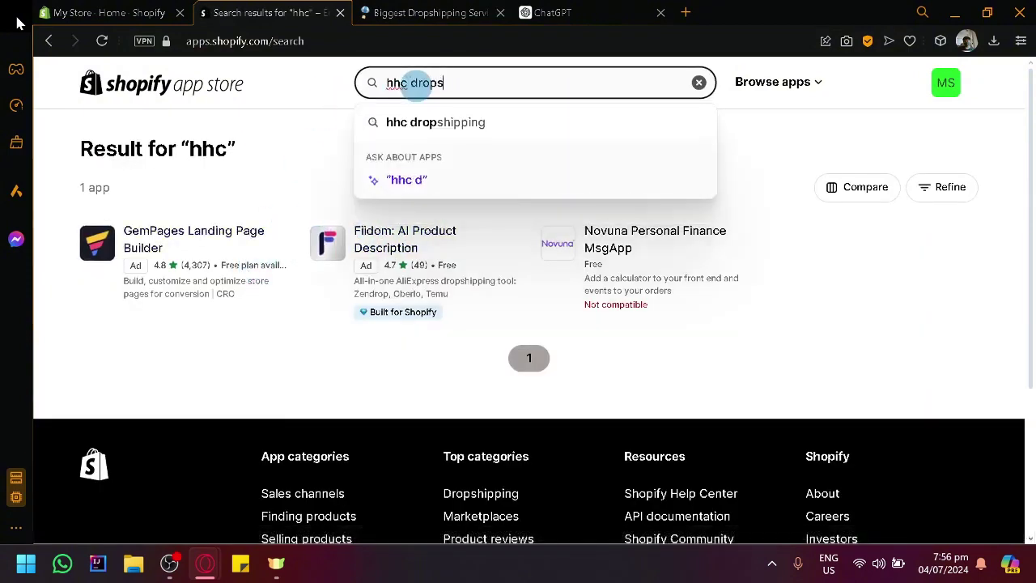
click(441, 127)
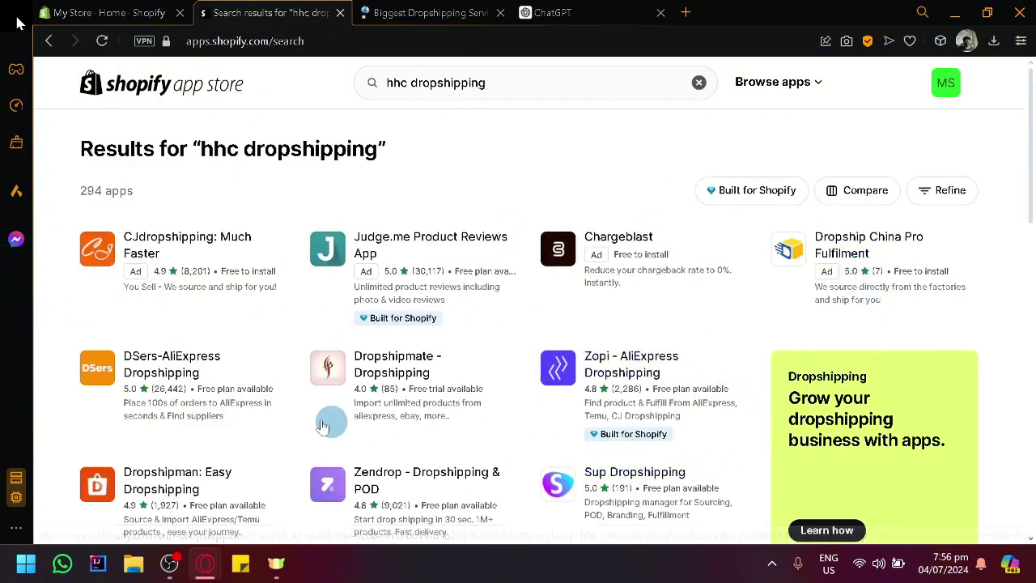
Step: Browse the 294 results, led by CJdropshipping and DSers-AliExpress
scroll(473, 324, down, 2)
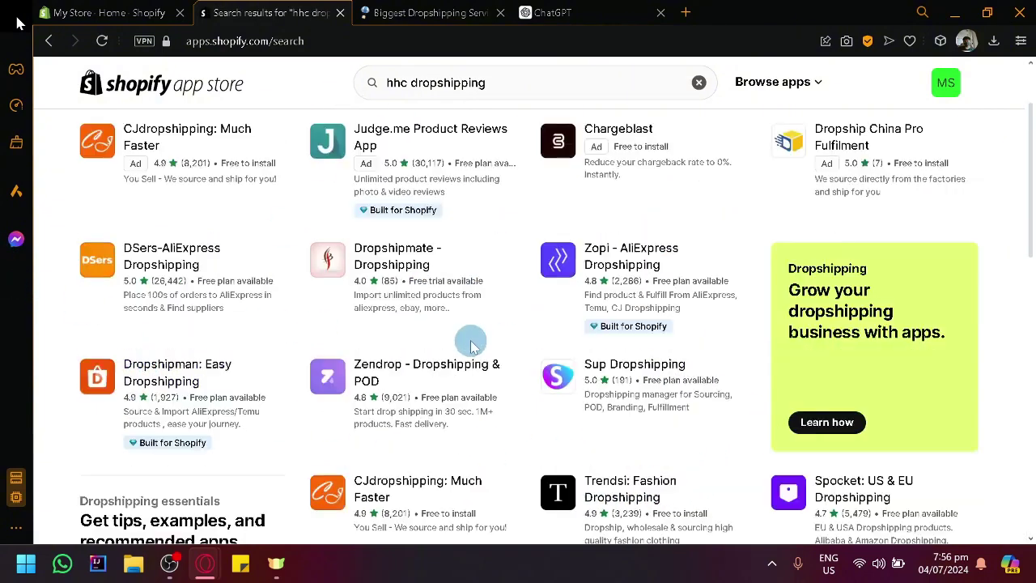
scroll(485, 284, up, 2)
scroll(430, 294, down, 2)
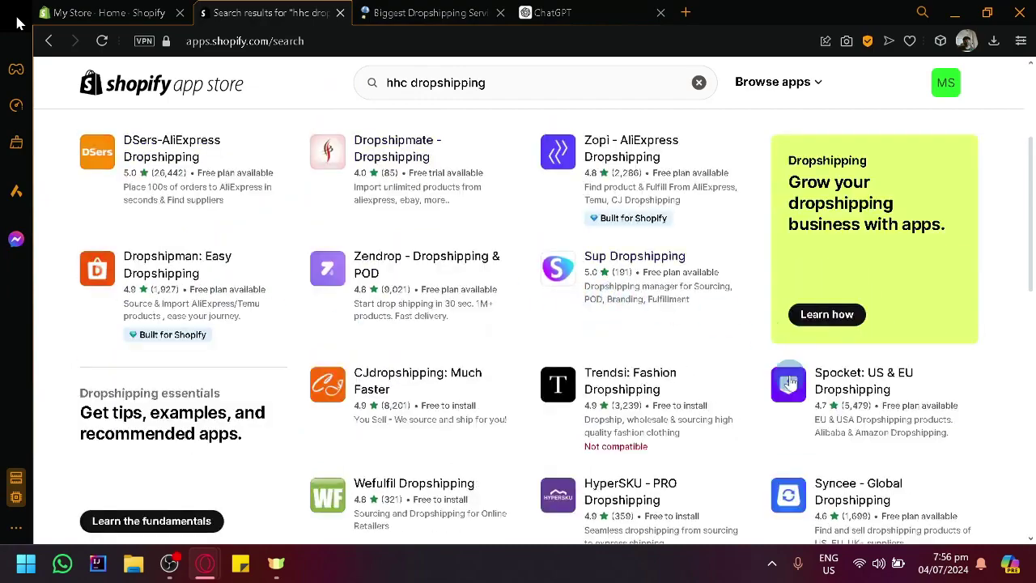
scroll(534, 340, up, 2)
ctrl+scroll(696, 420, up, 5)
ctrl+scroll(602, 392, down, 5)
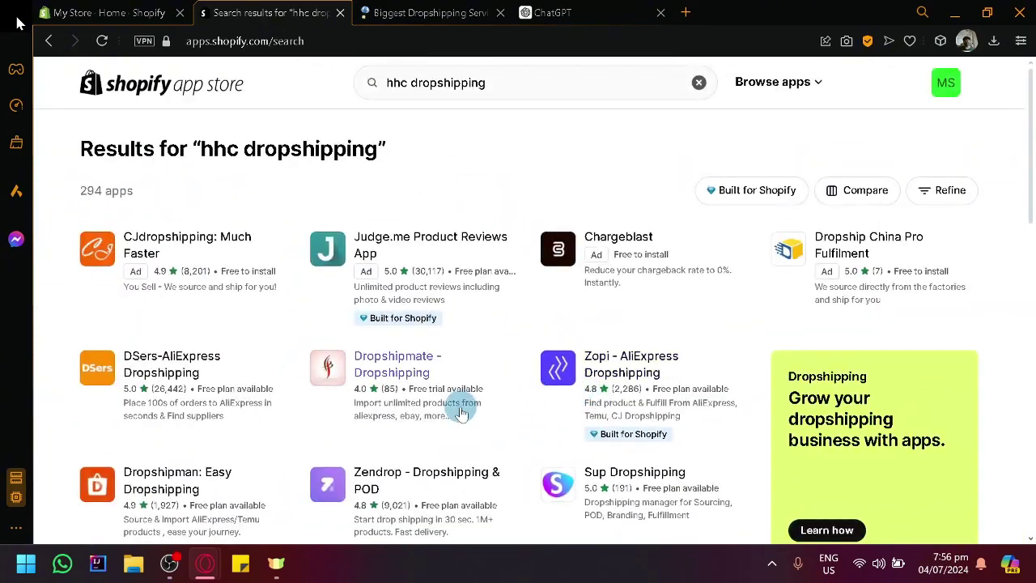
scroll(462, 404, down, 2)
scroll(492, 374, down, 4)
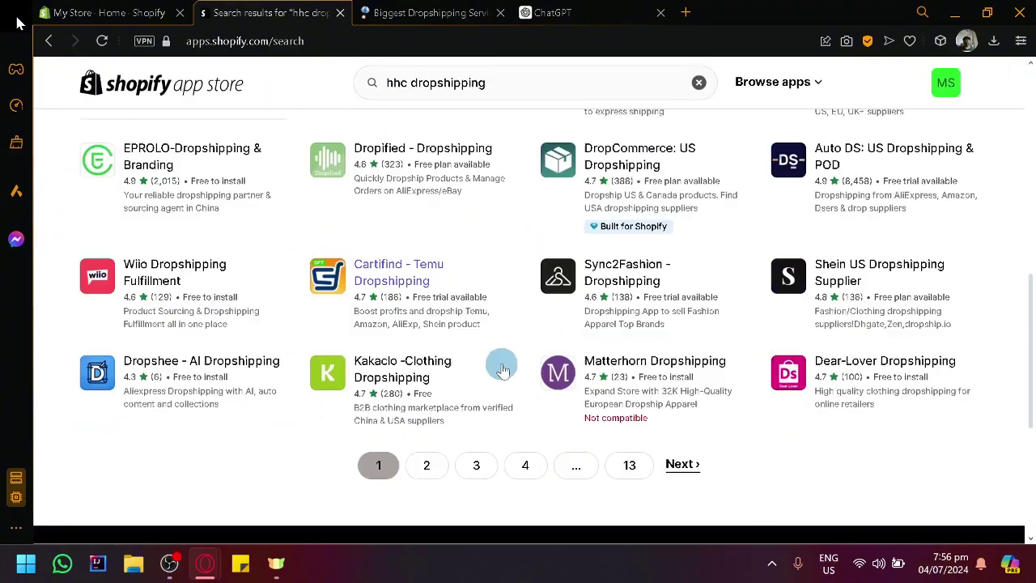
scroll(480, 346, up, 8)
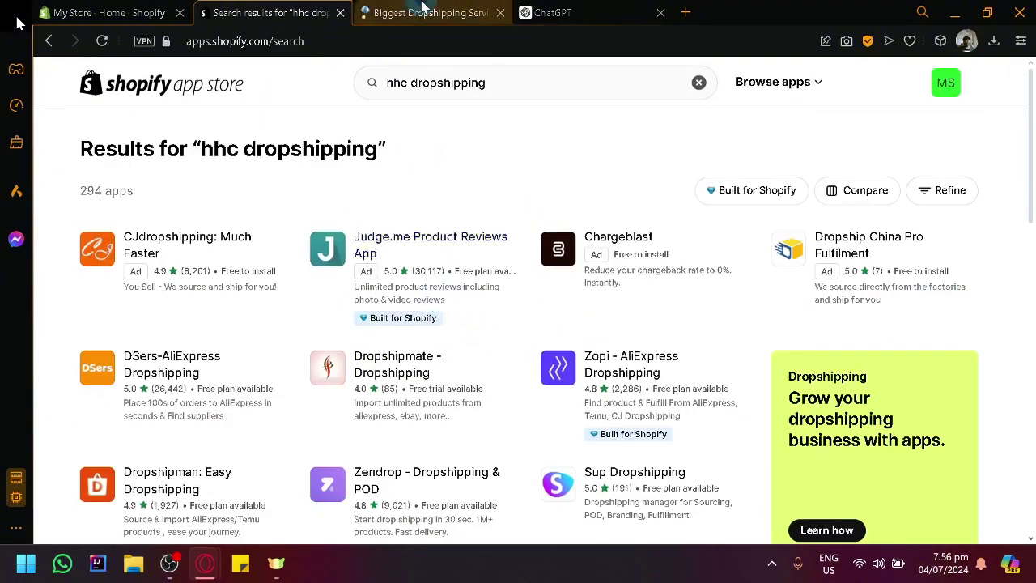
Step: Dismiss the recommended apps dialog and move the HHC Dropshipping tab to the front
click(373, 11)
click(320, 9)
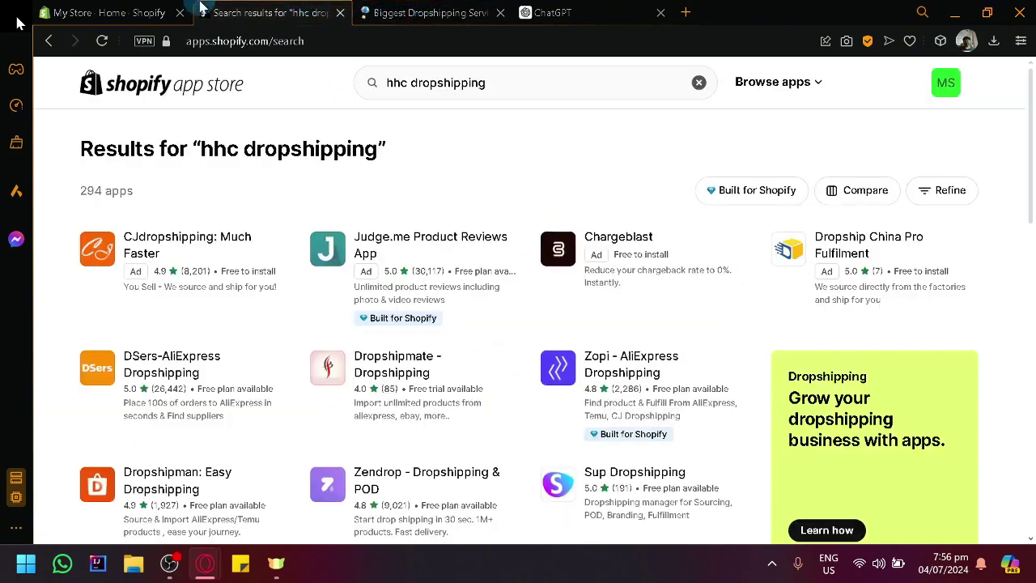
key(ctrl+Page_Up)
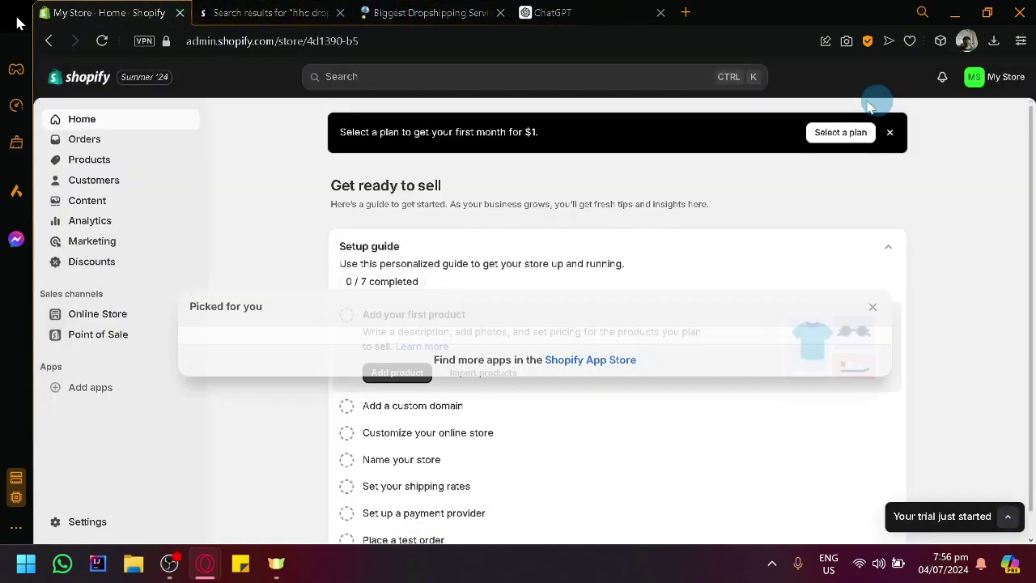
key(Escape)
mouse_move(361, 10)
mouse_down()
mouse_move(271, 10)
mouse_move(352, 7)
mouse_up()
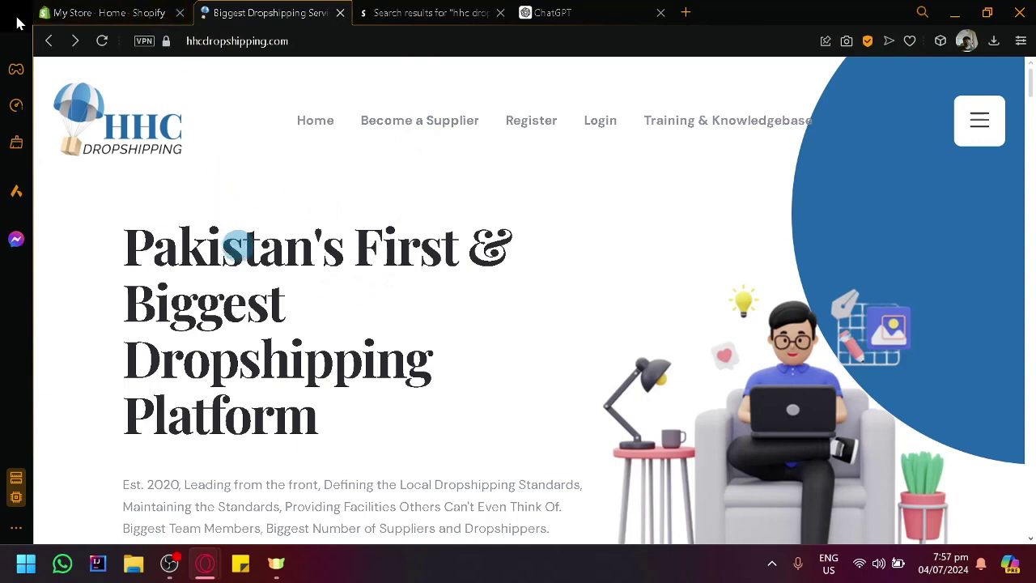
click(105, 12)
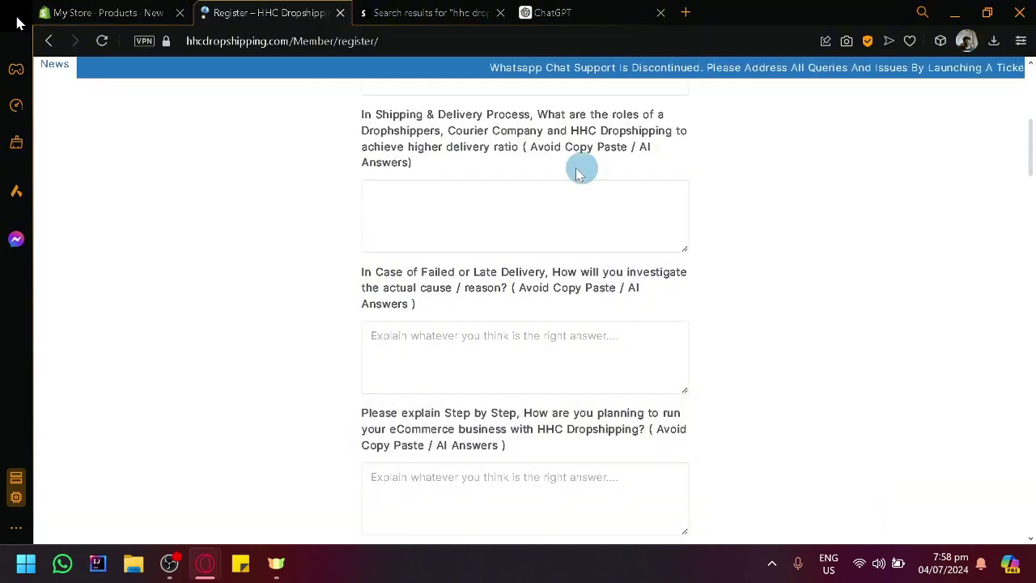
Step: Scroll through the registration form's requirements and terms
scroll(777, 332, down, 1)
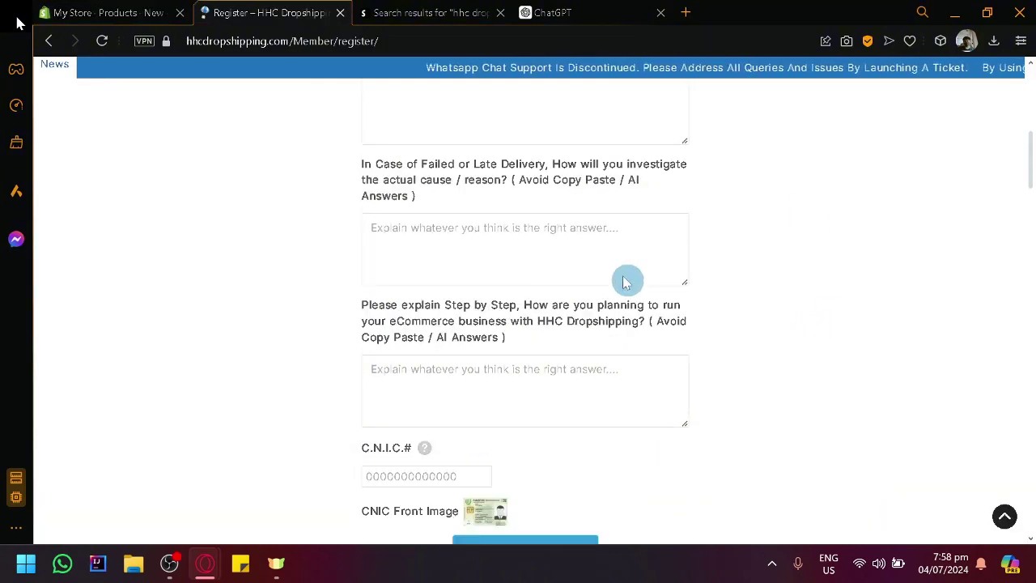
scroll(251, 246, up, 1)
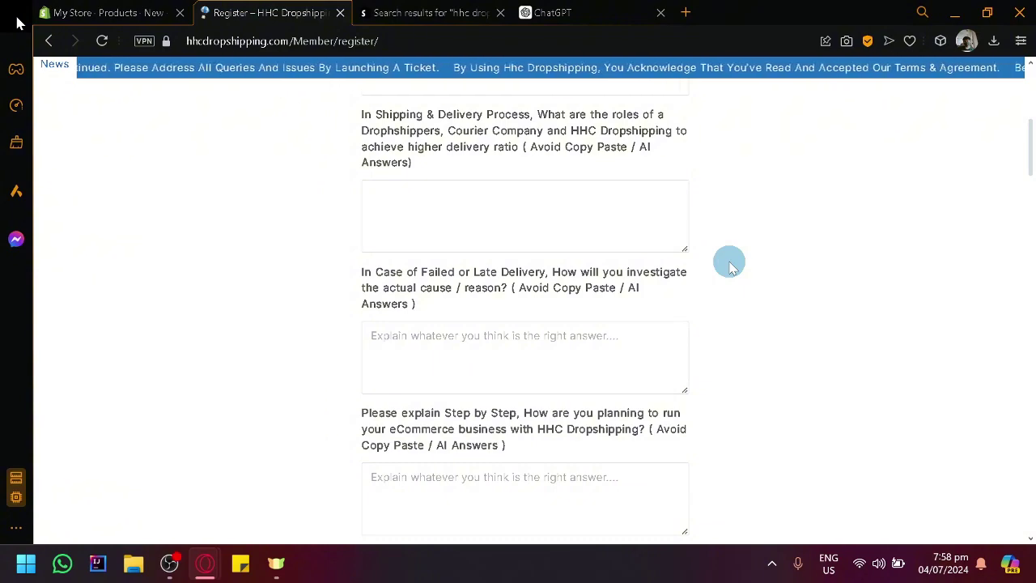
scroll(721, 358, down, 5)
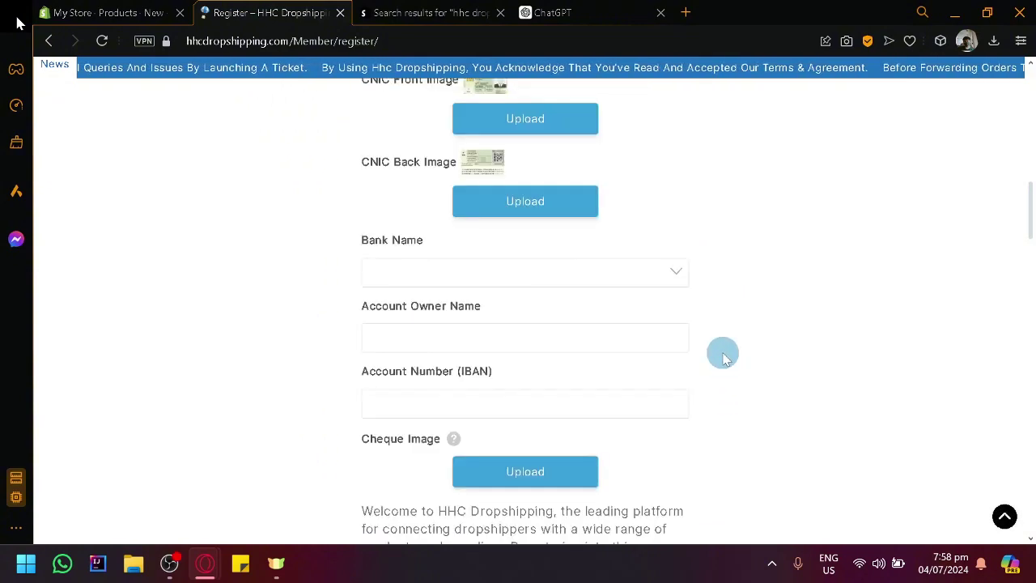
scroll(716, 344, up, 2)
scroll(621, 276, down, 3)
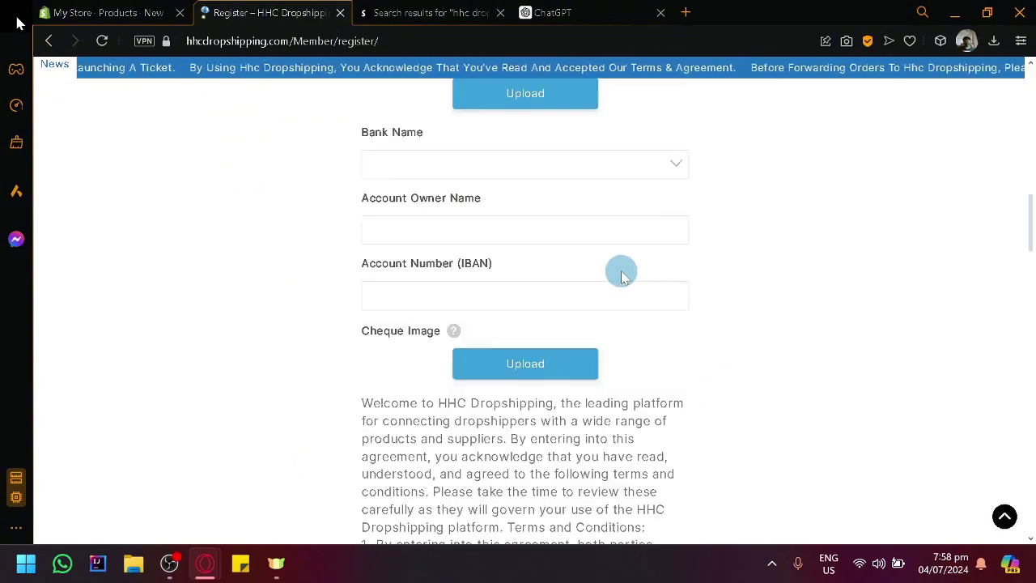
scroll(647, 257, down, 2)
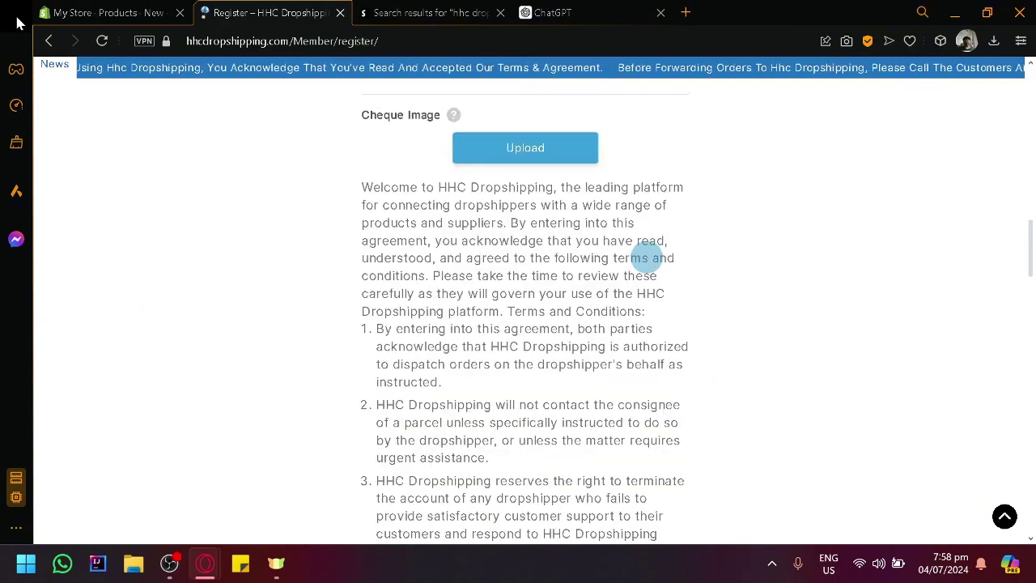
scroll(647, 257, down, 18)
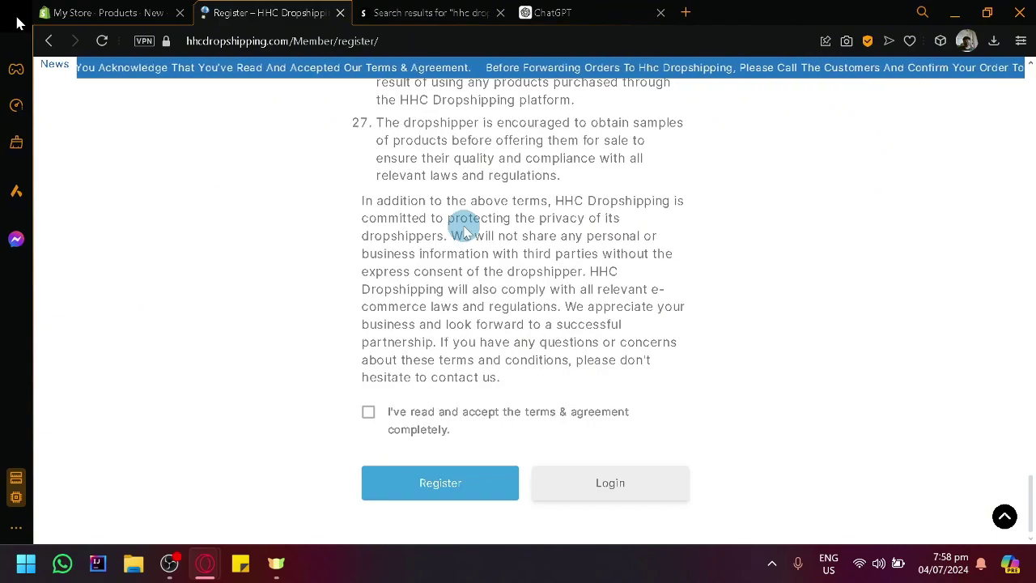
scroll(490, 337, up, 20)
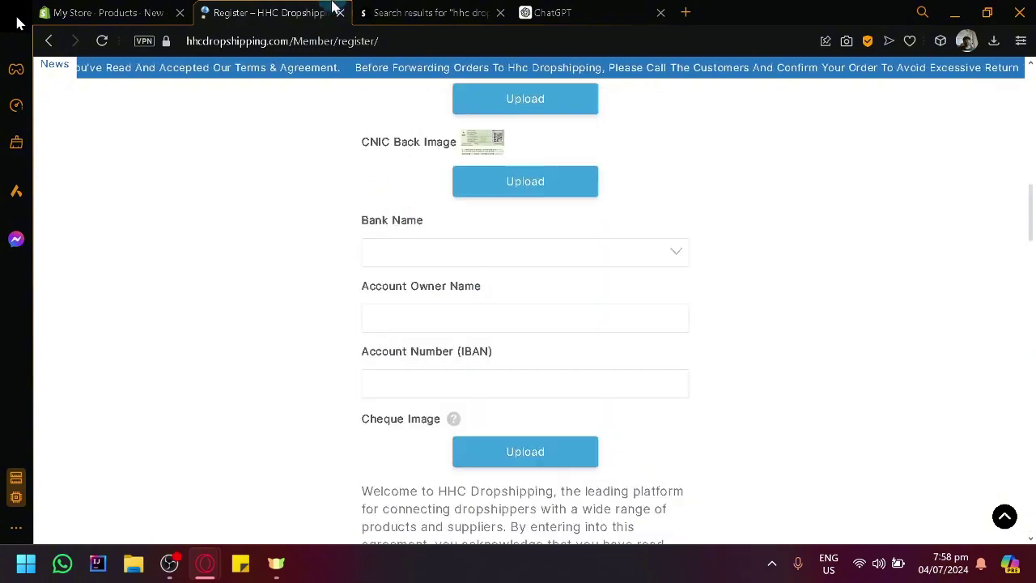
scroll(321, 141, up, 9)
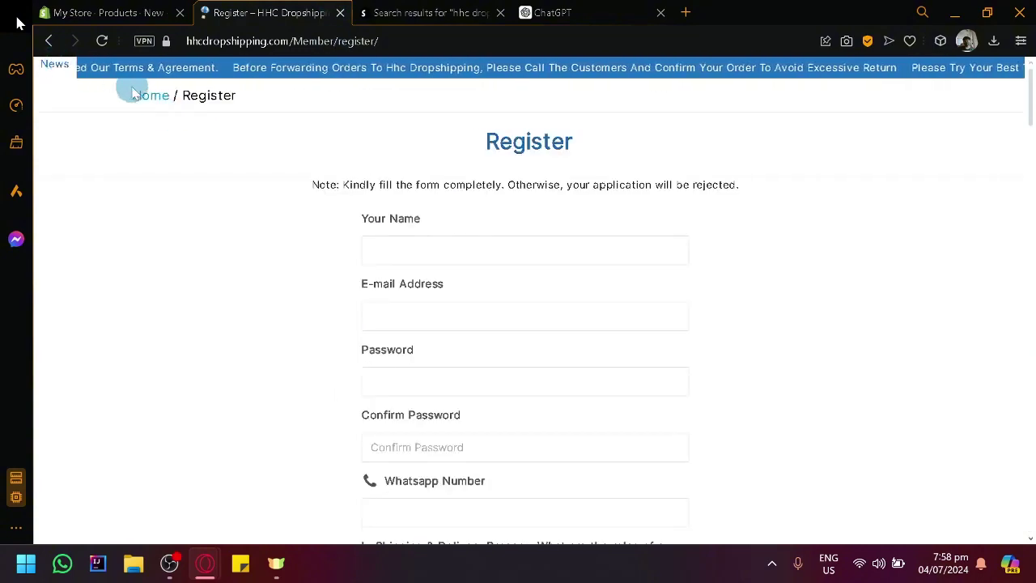
Step: Return to the hhcdropshipping.com home page via the Home breadcrumb and Back
click(135, 94)
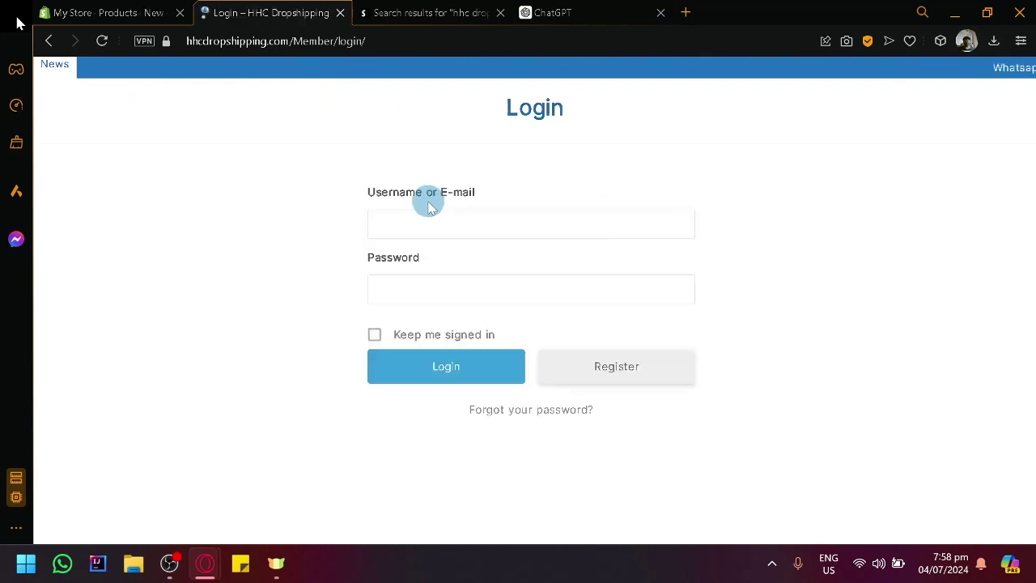
click(52, 40)
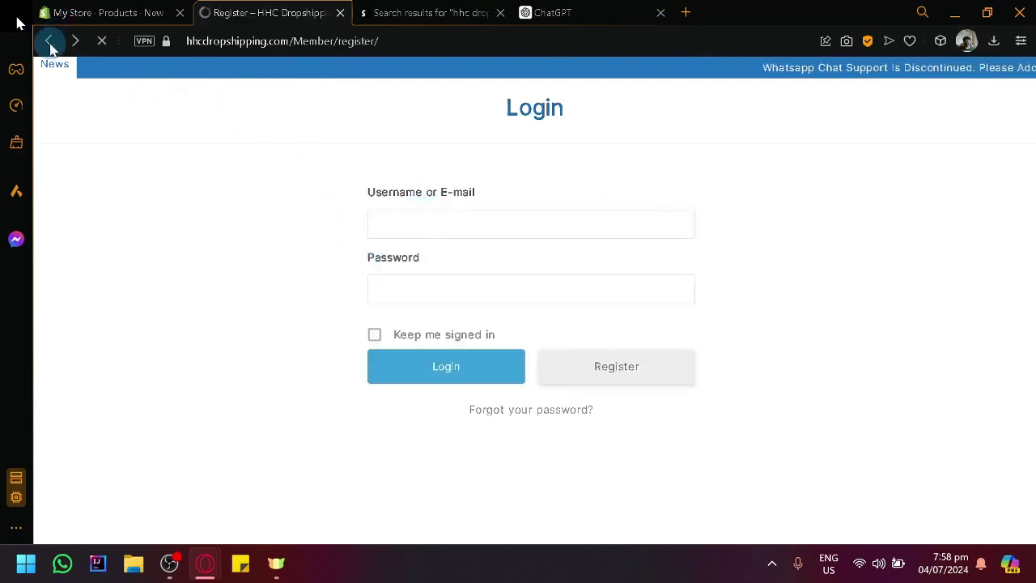
click(50, 41)
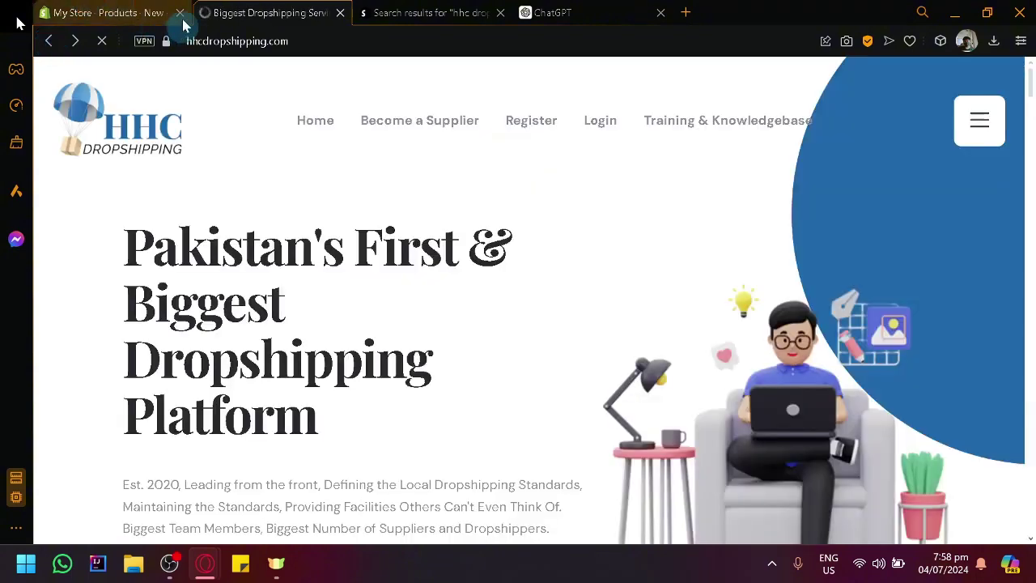
Step: Enter 'HHC Sample' as the new product's title
click(114, 10)
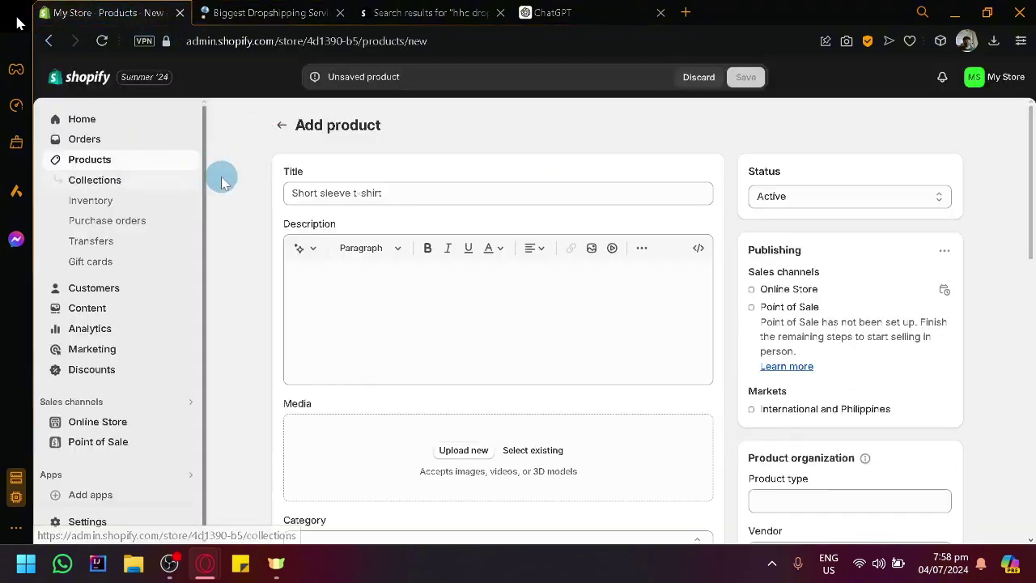
click(470, 203)
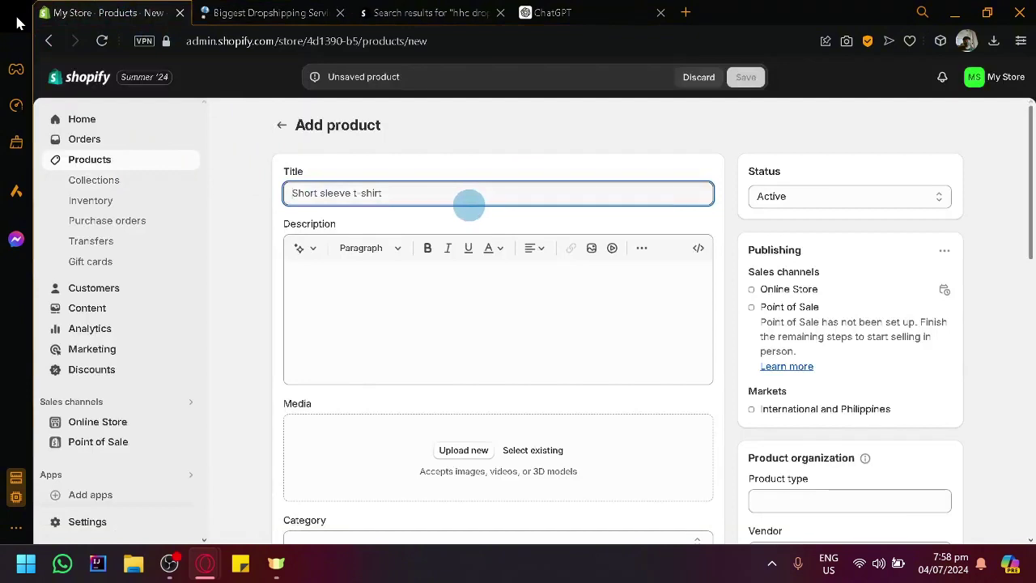
text(H)
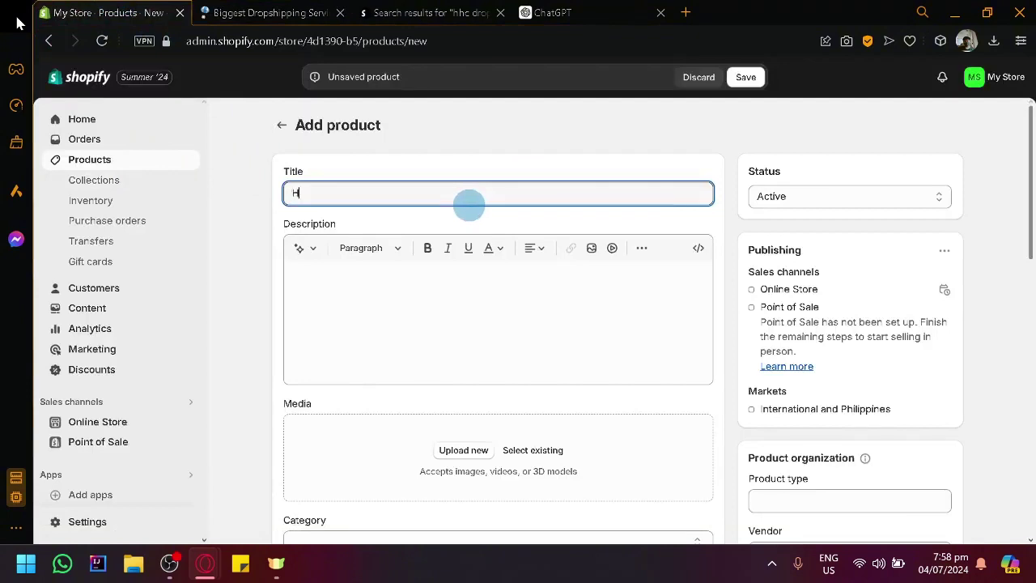
text(HC Sample)
scroll(469, 204, down, 1)
scroll(445, 241, up, 1)
click(470, 313)
Step: Close the unused ChatGPT tab and return to the product form
key(ctrl+Tab)
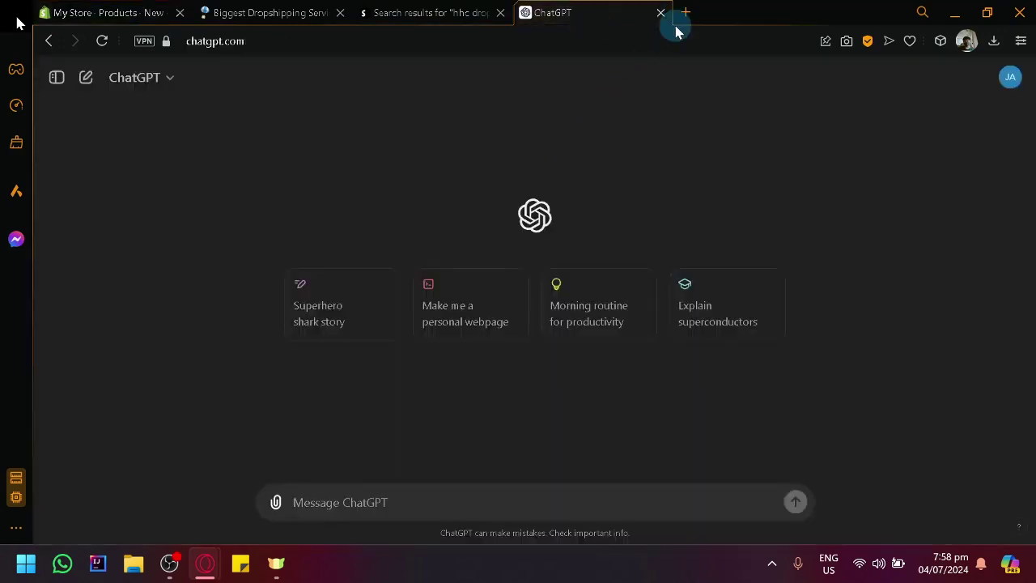
click(661, 13)
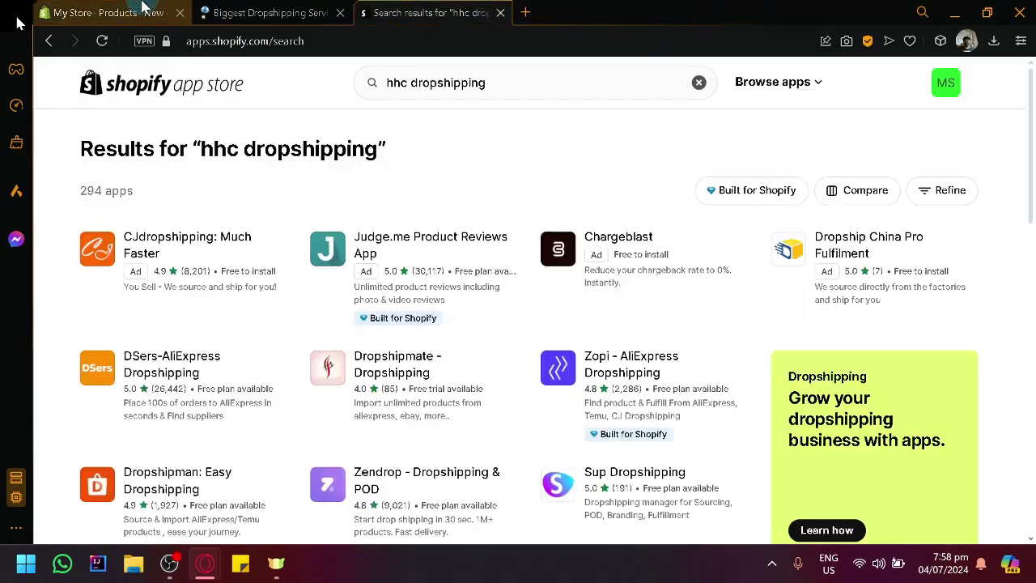
click(143, 9)
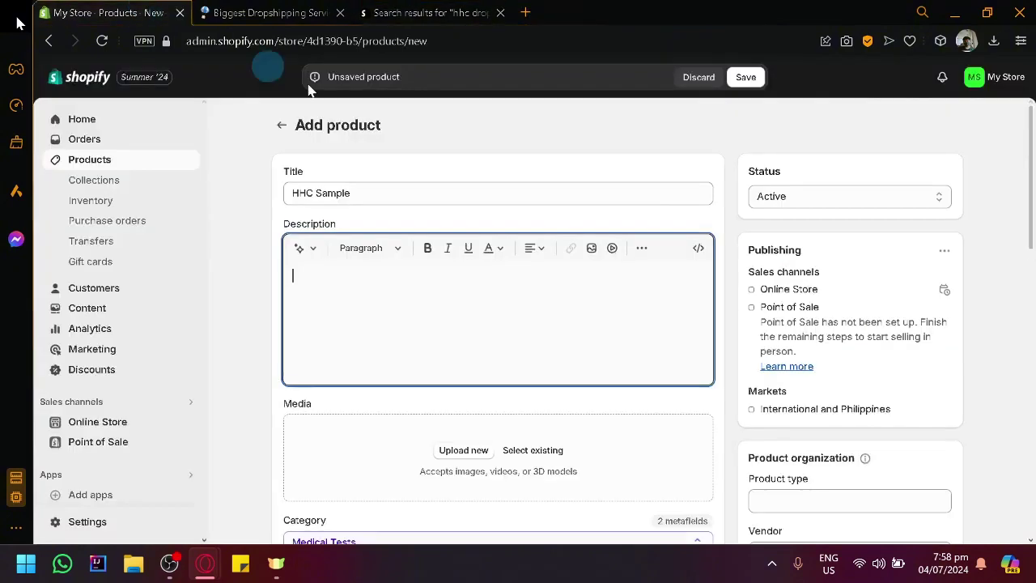
click(306, 257)
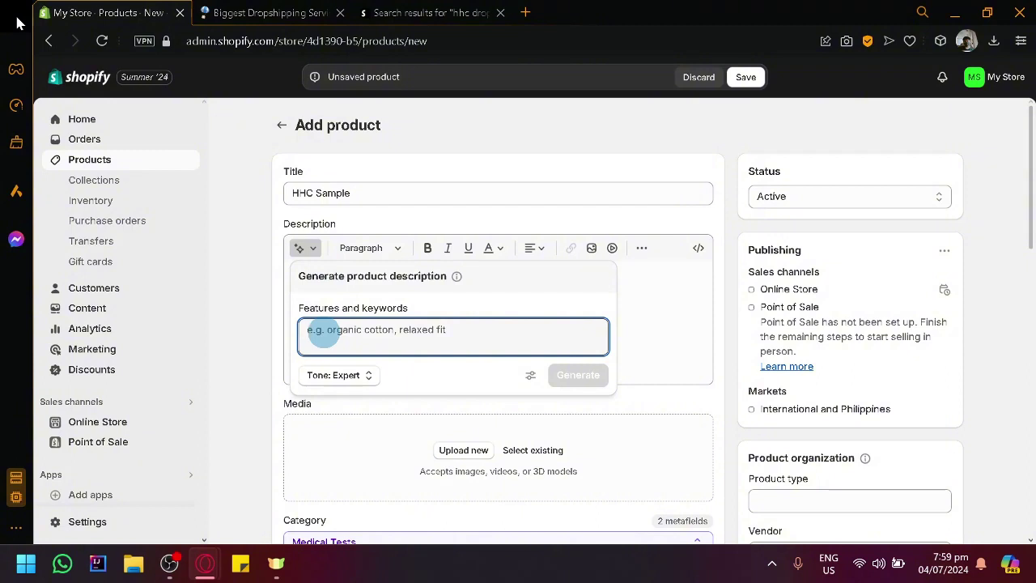
click(650, 305)
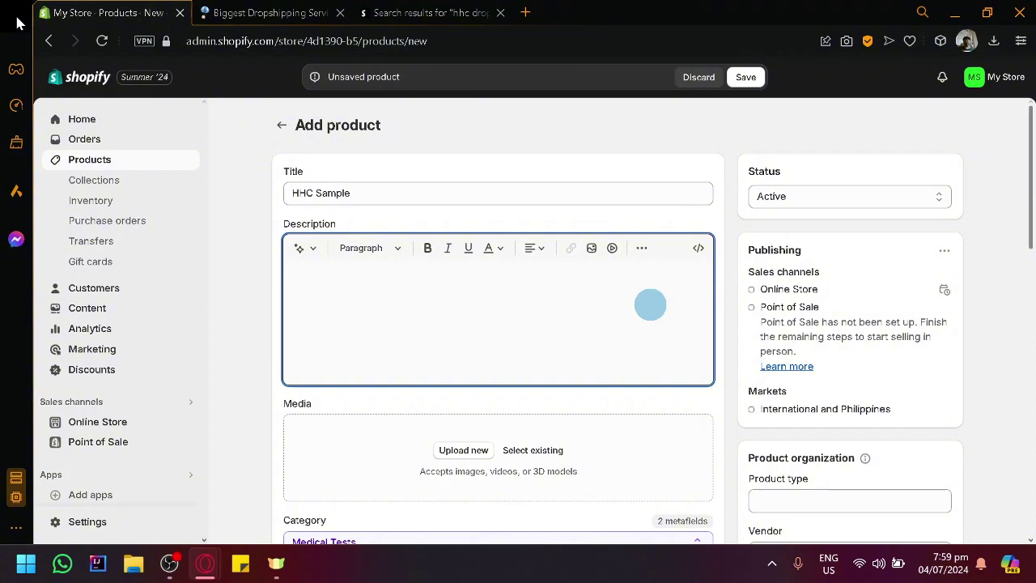
scroll(650, 304, down, 3)
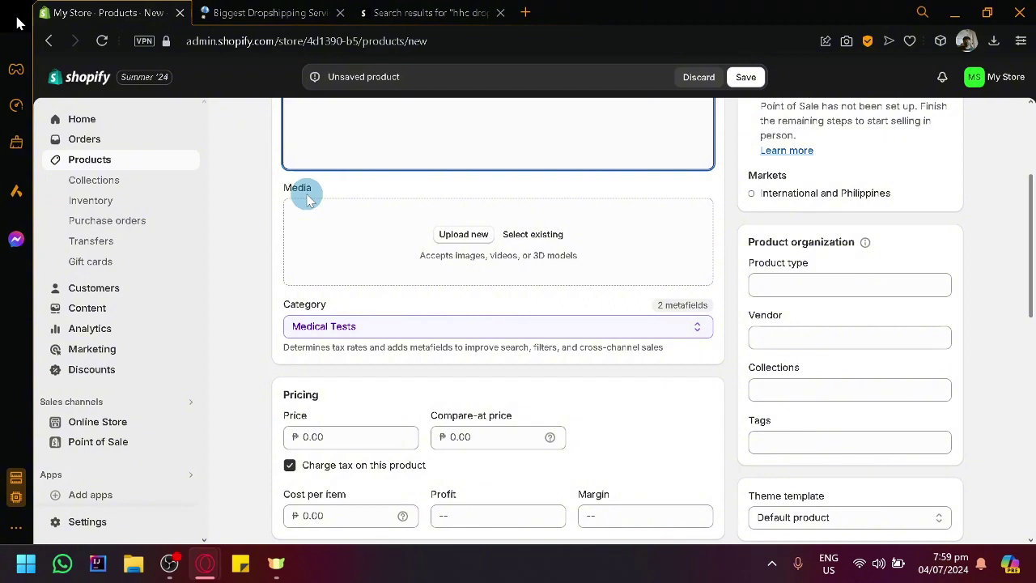
Step: Review the product form and save HHC Sample as an active product
key(ctrl+Tab)
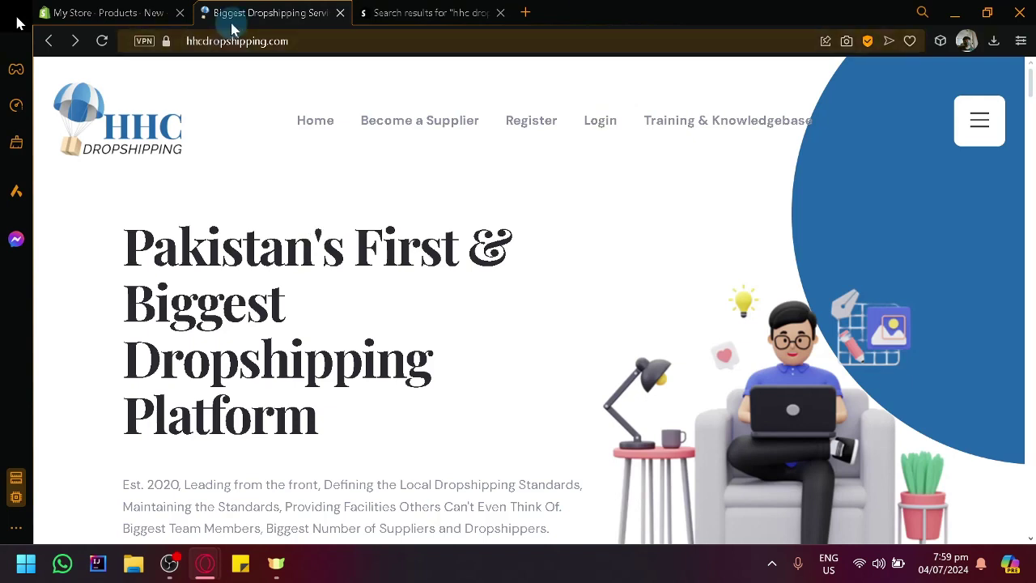
click(152, 9)
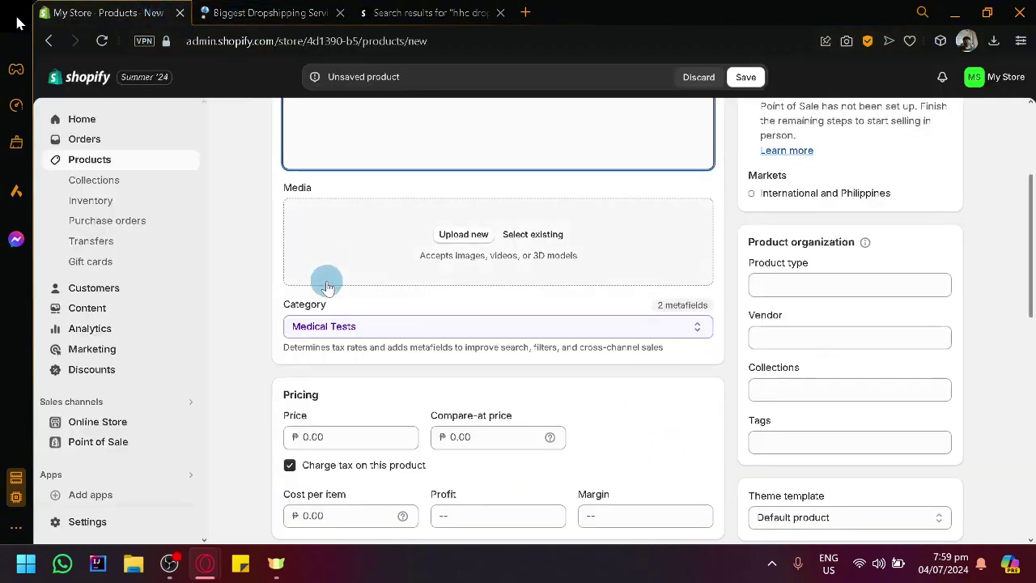
scroll(324, 278, down, 3)
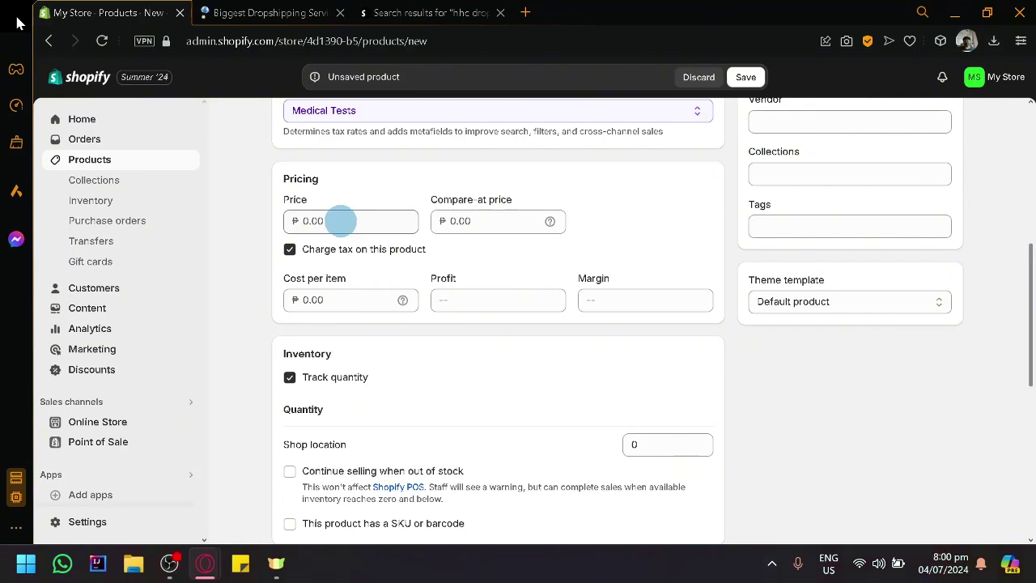
scroll(346, 261, down, 4)
scroll(405, 300, down, 2)
scroll(607, 340, up, 12)
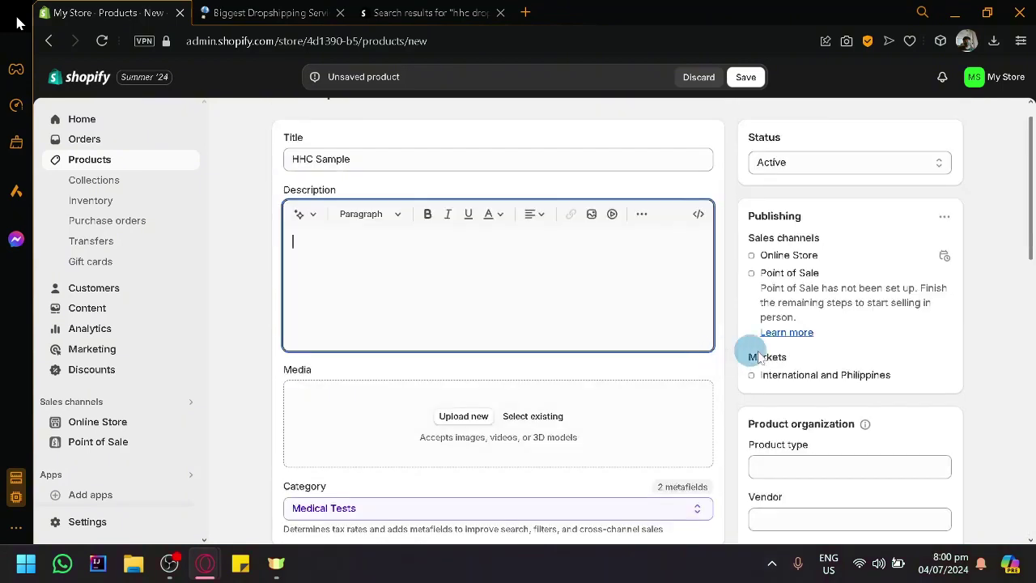
click(745, 77)
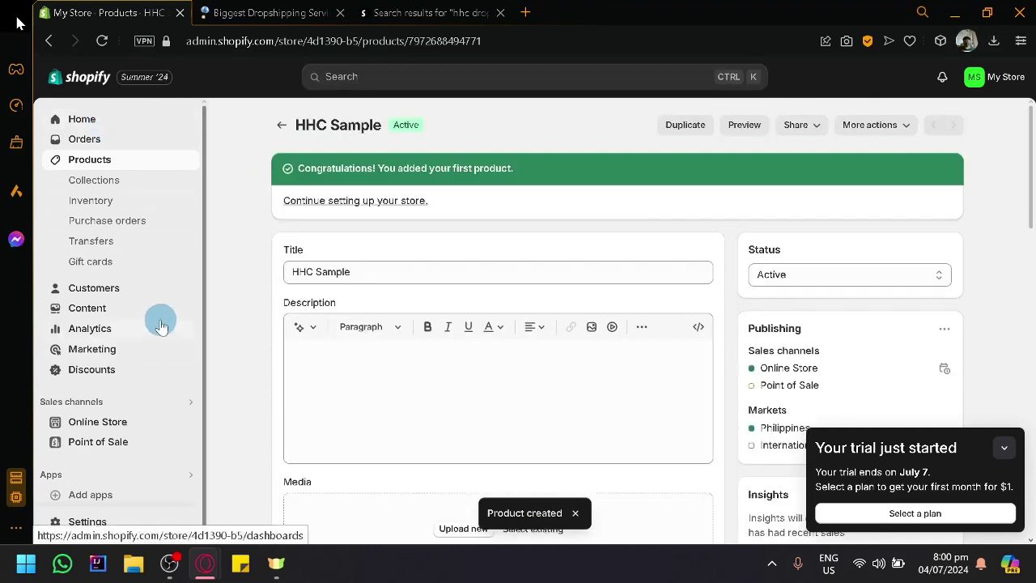
Step: Open Online Store > Themes, collapse the trial notice, and move the App Store tab second
click(87, 424)
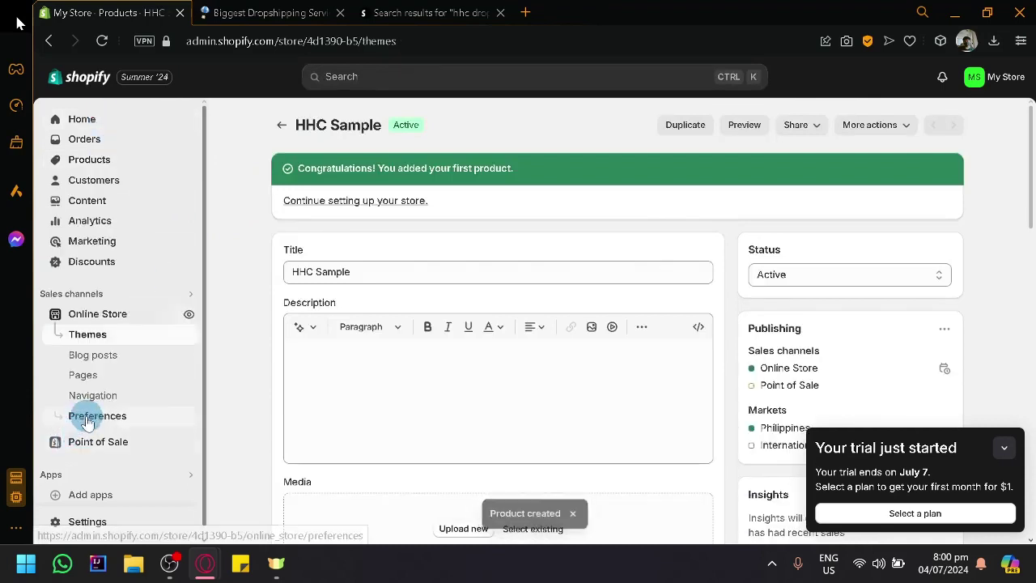
click(1004, 448)
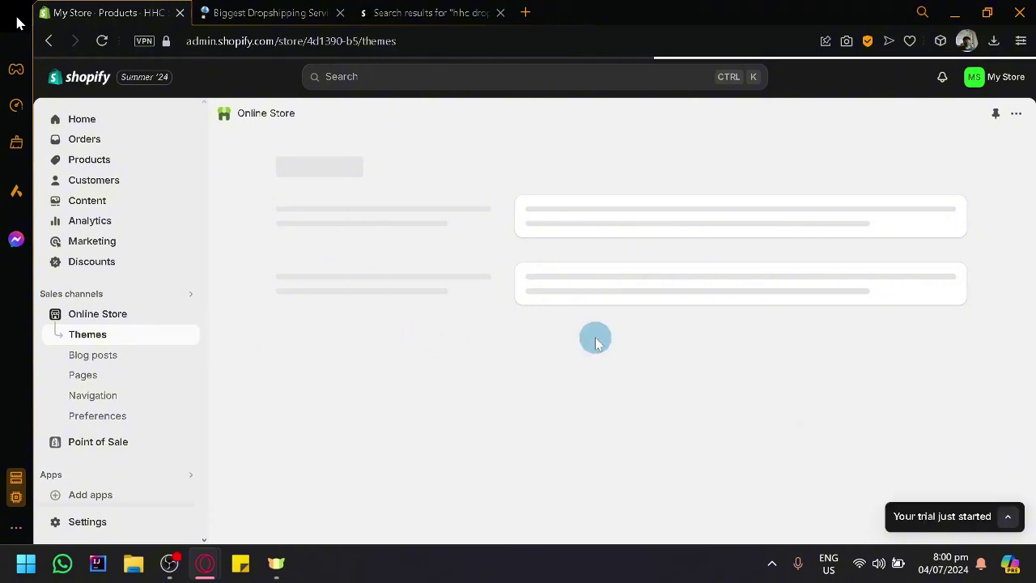
drag(429, 12, 267, 12)
Step: Go to the App Store home and scroll down to the Trending this July apps
click(196, 91)
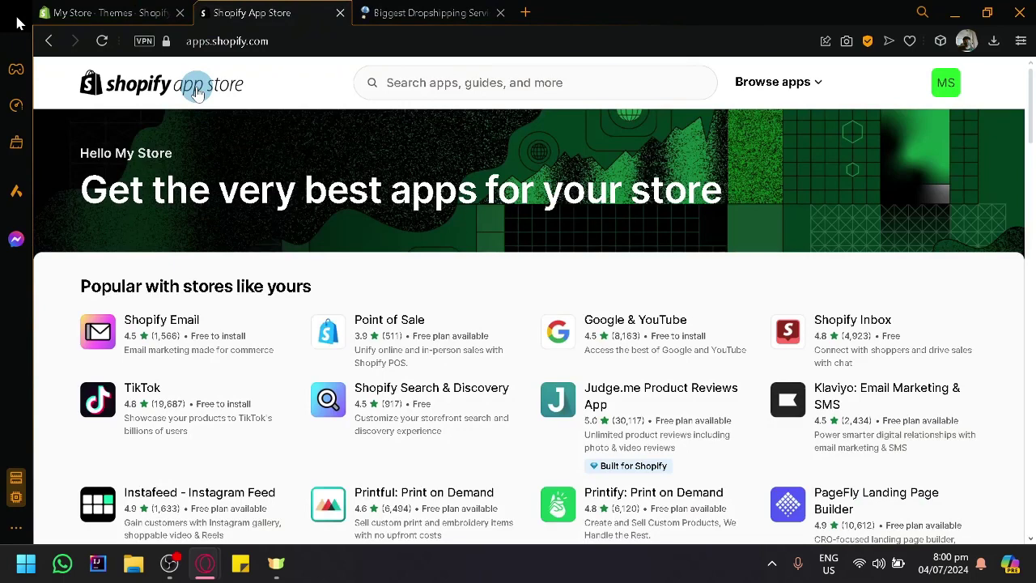
scroll(443, 443, down, 1)
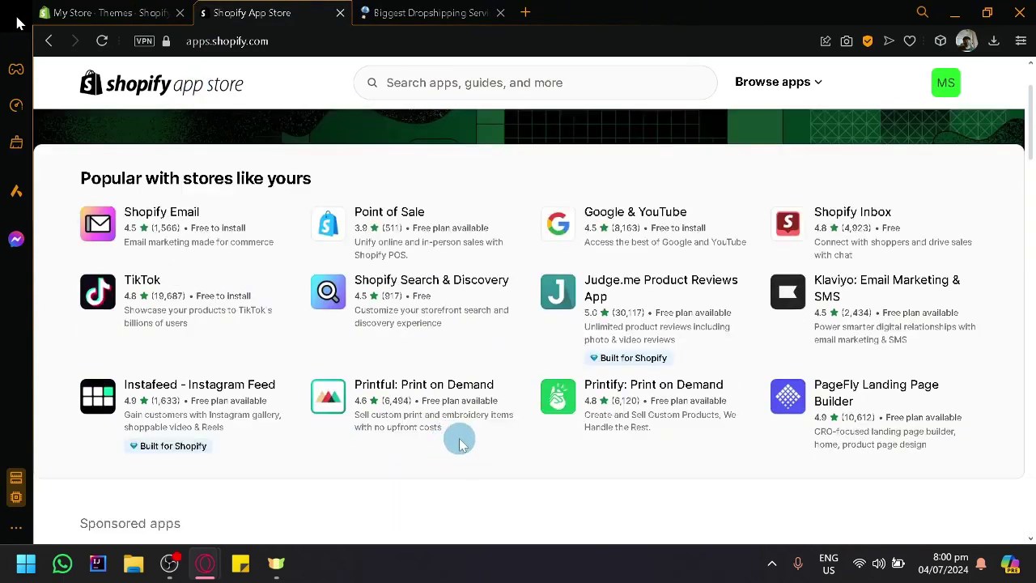
scroll(480, 315, down, 2)
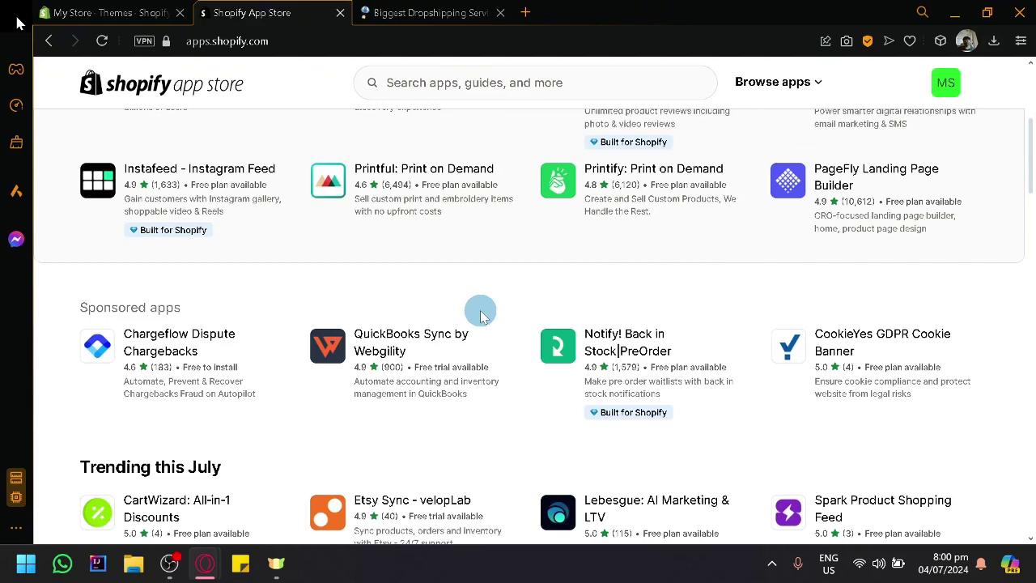
scroll(508, 304, down, 2)
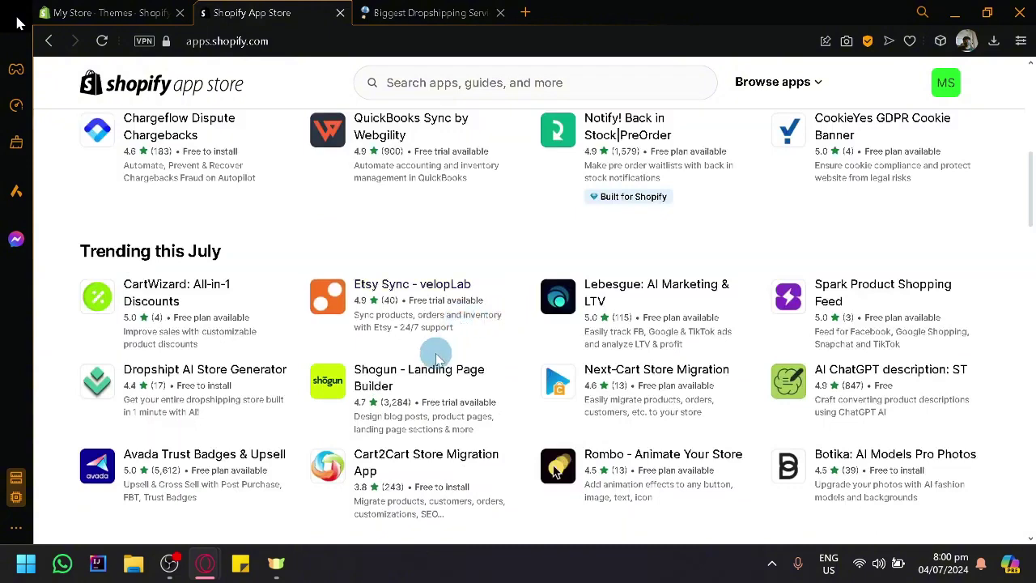
Step: Return to the store's Themes page, then open the empty Orders page that prompts for a plan
click(114, 11)
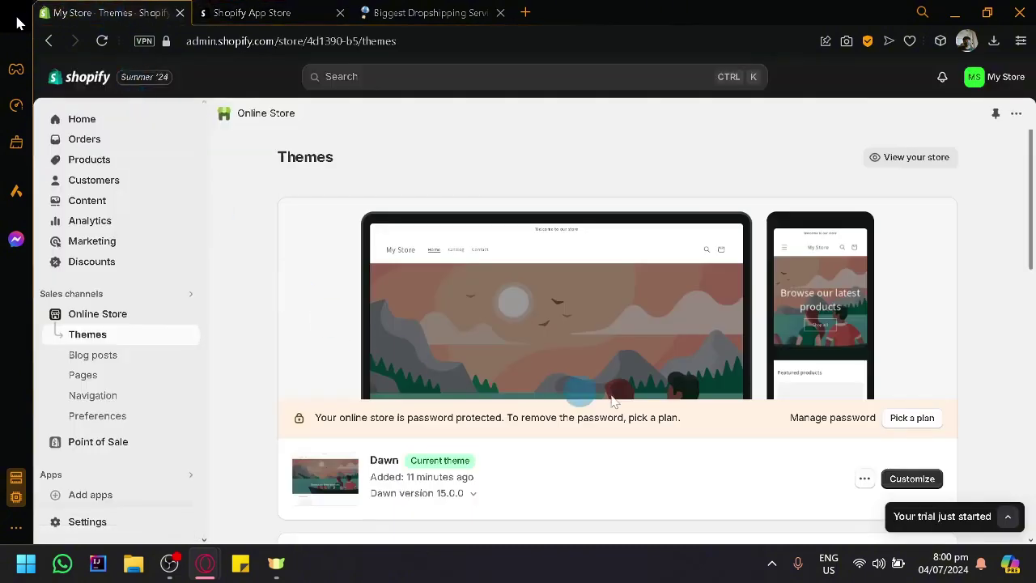
scroll(732, 411, down, 1)
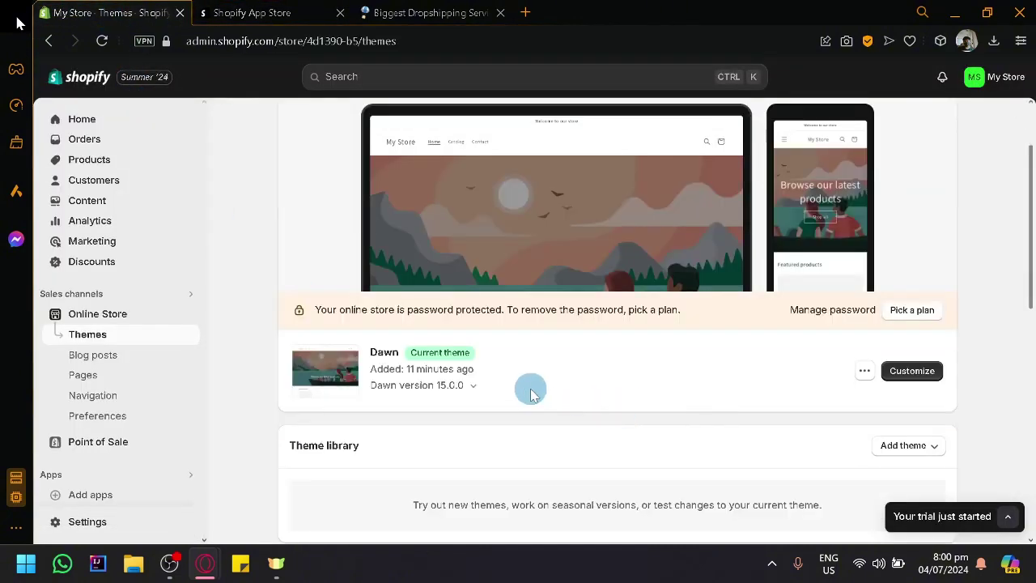
click(425, 11)
click(122, 11)
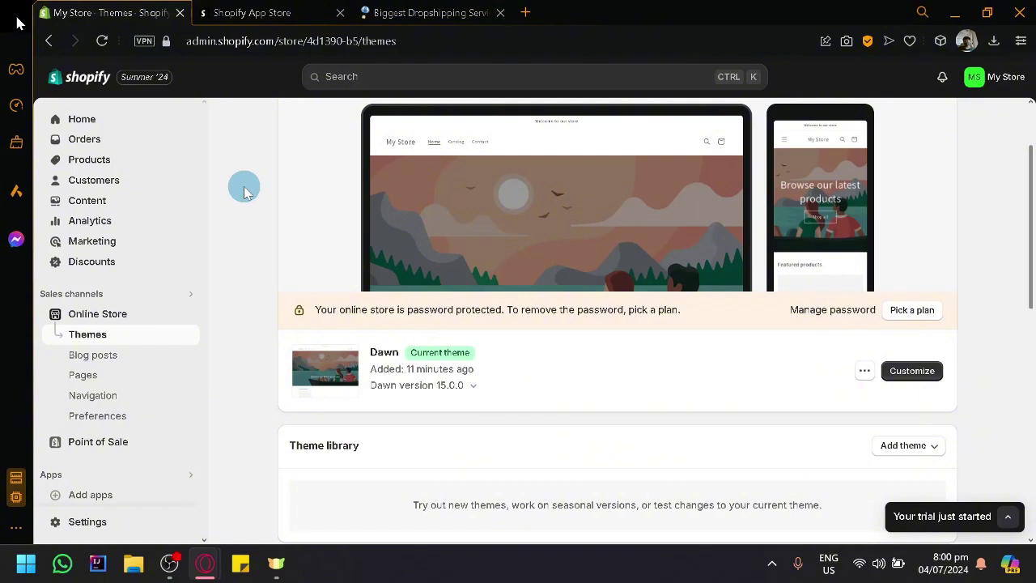
click(113, 142)
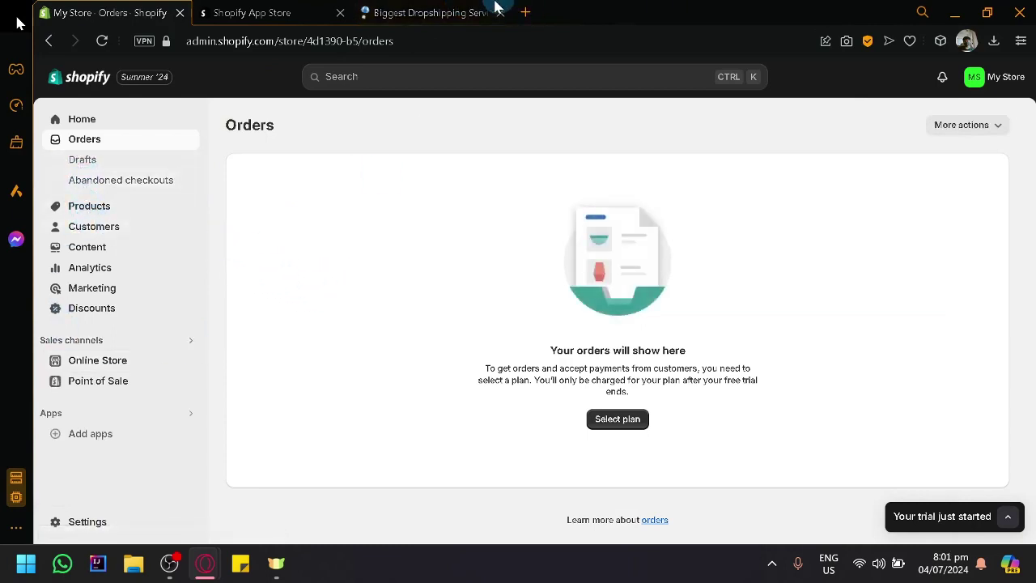
Step: Open the Products list showing HHC Sample as Active, 0 in stock, in Medical Tests
click(429, 12)
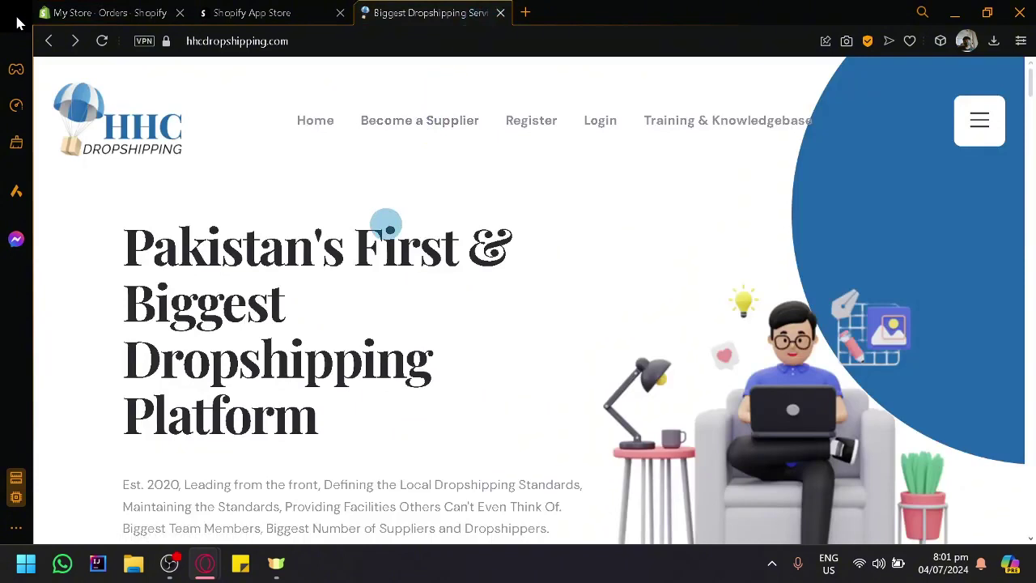
click(121, 12)
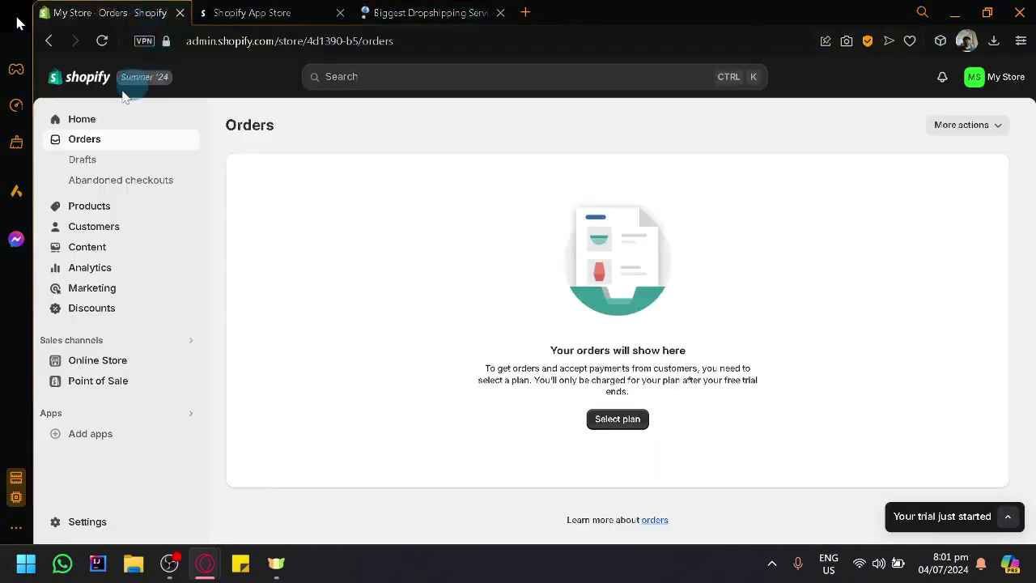
click(63, 213)
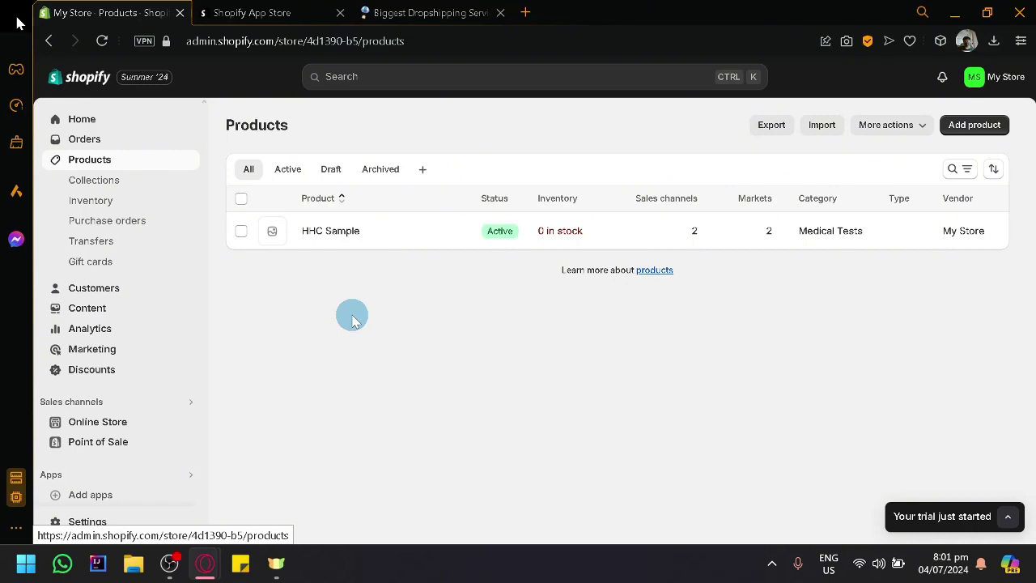
click(407, 10)
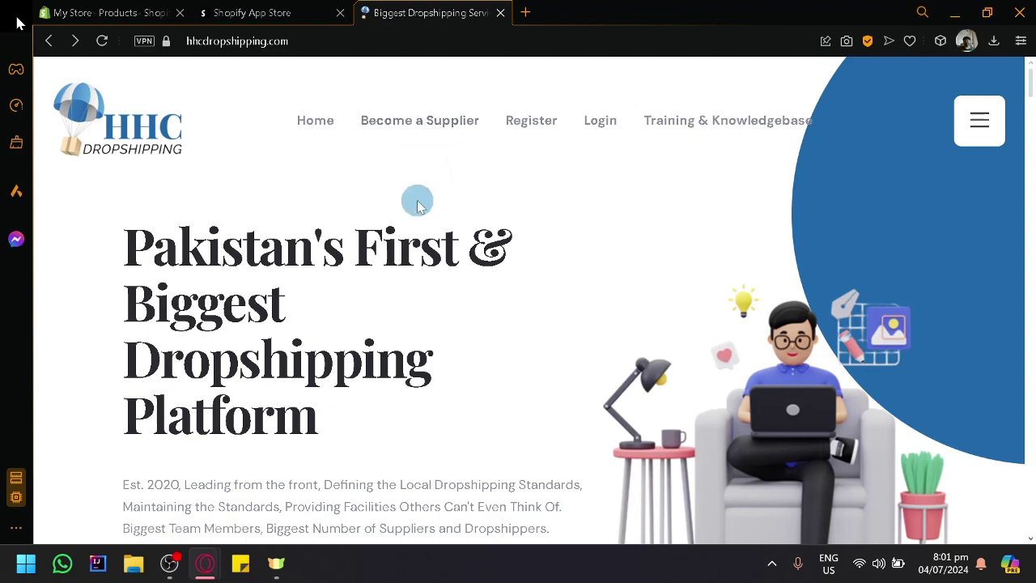
click(126, 9)
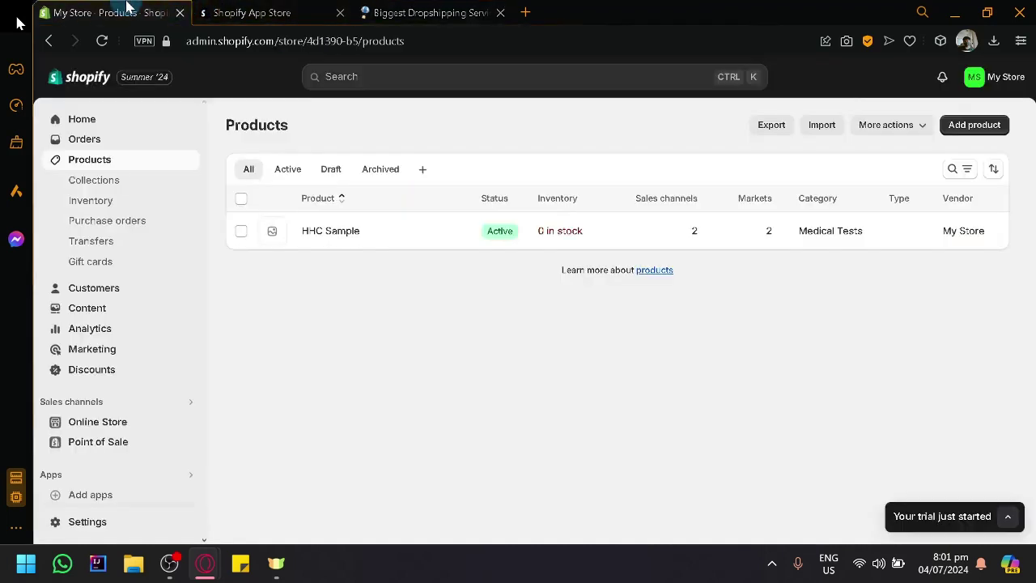
click(253, 15)
scroll(332, 335, up, 10)
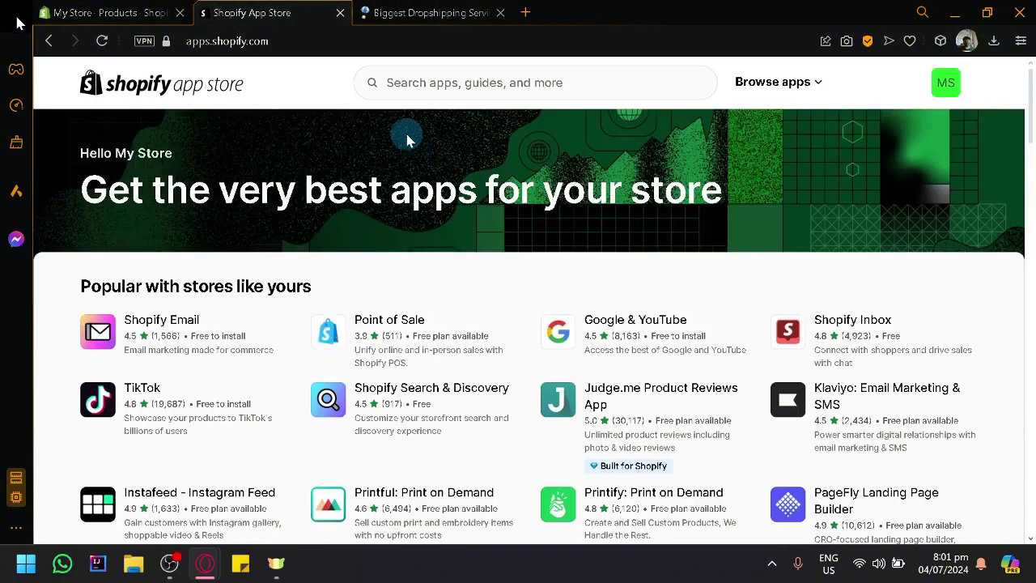
click(109, 12)
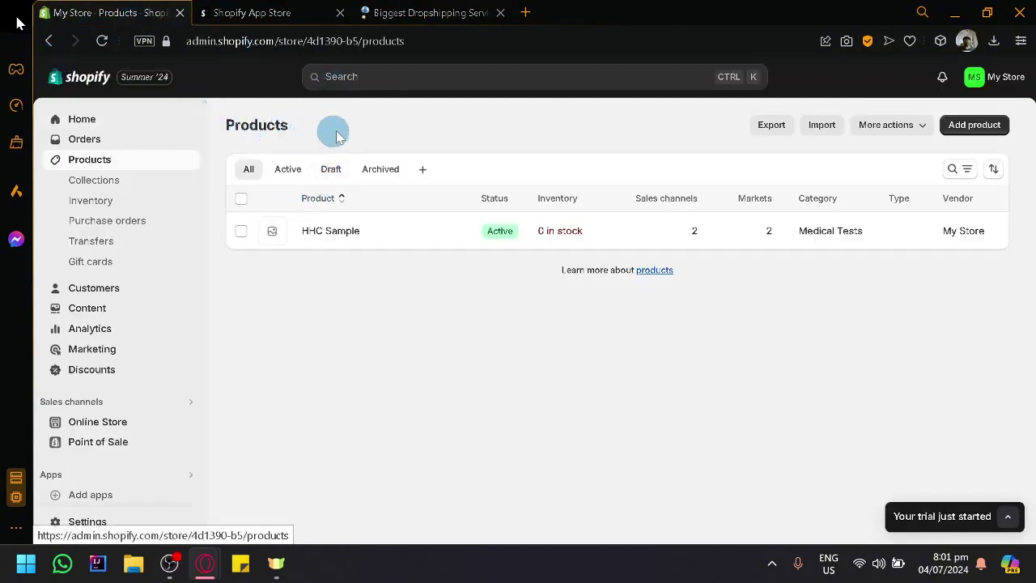
click(396, 12)
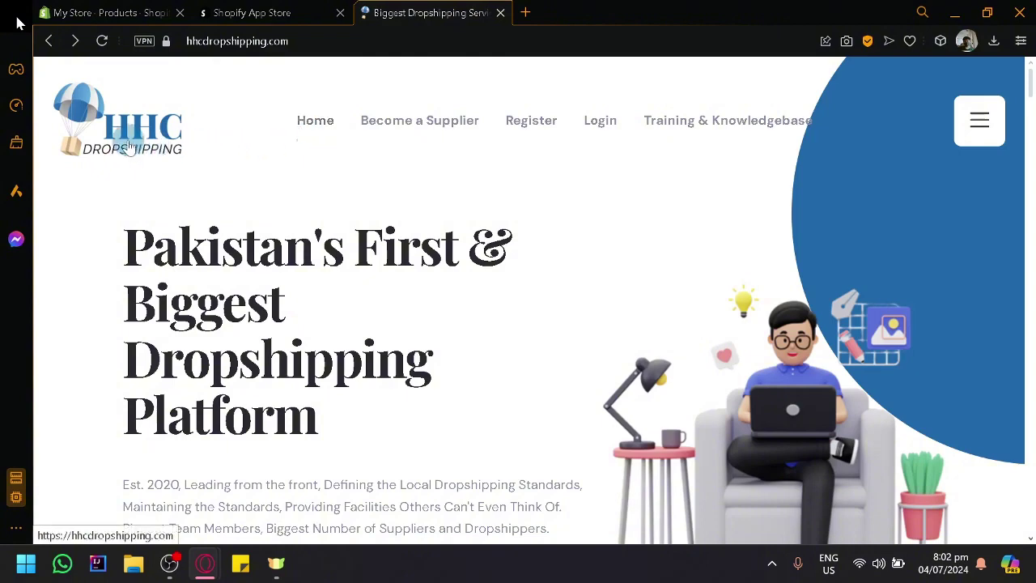
click(103, 7)
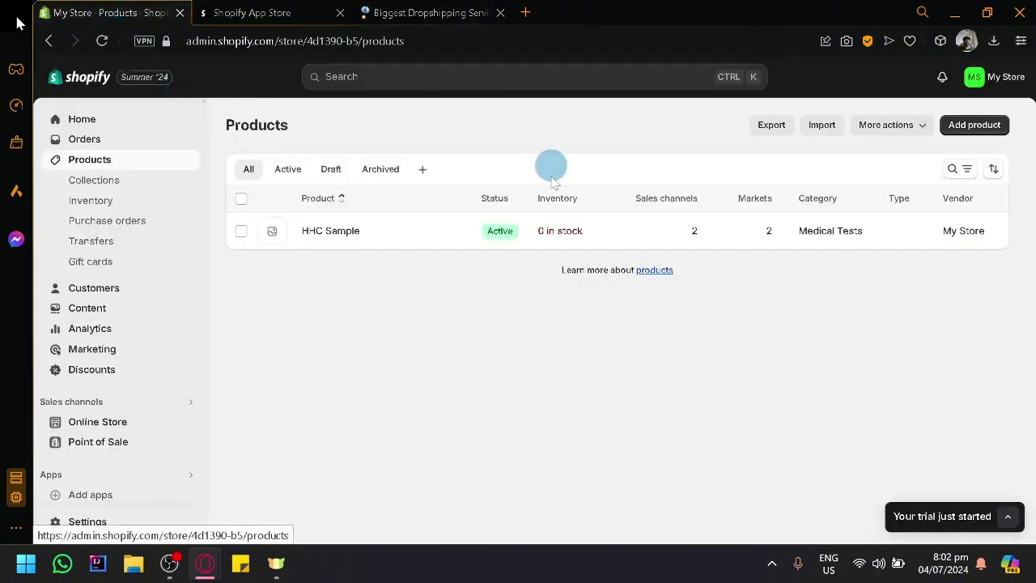
click(468, 10)
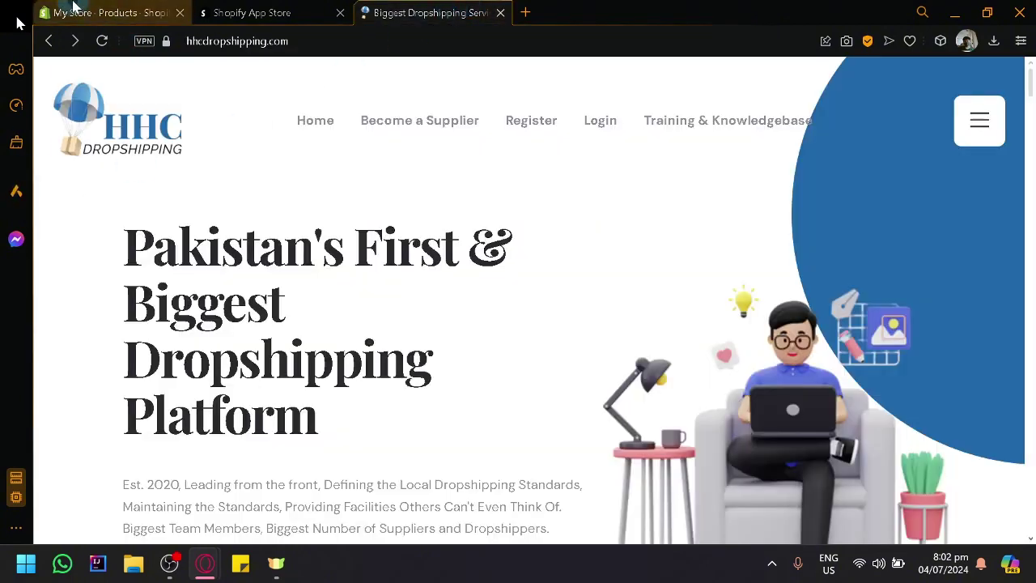
click(97, 12)
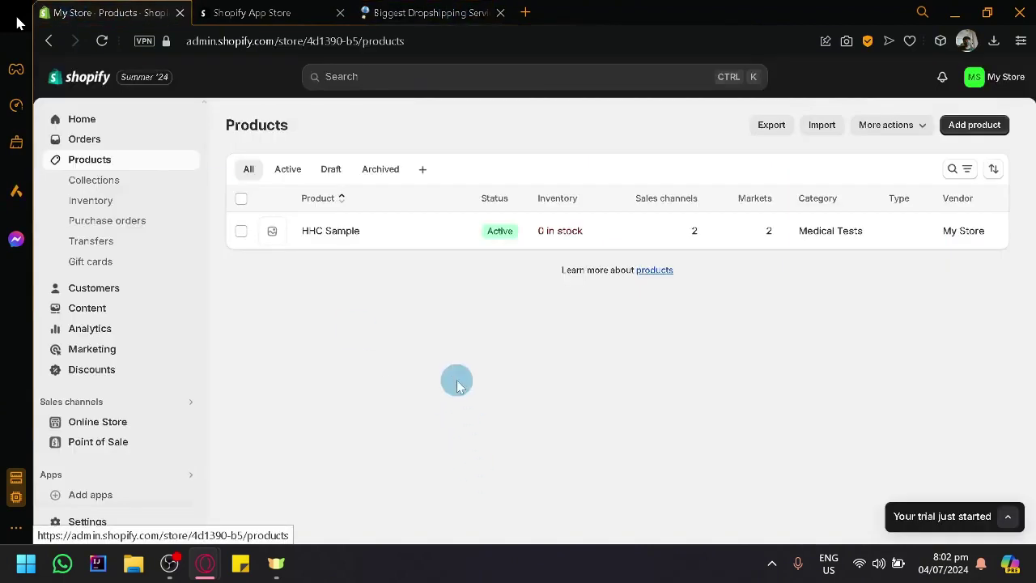
click(275, 12)
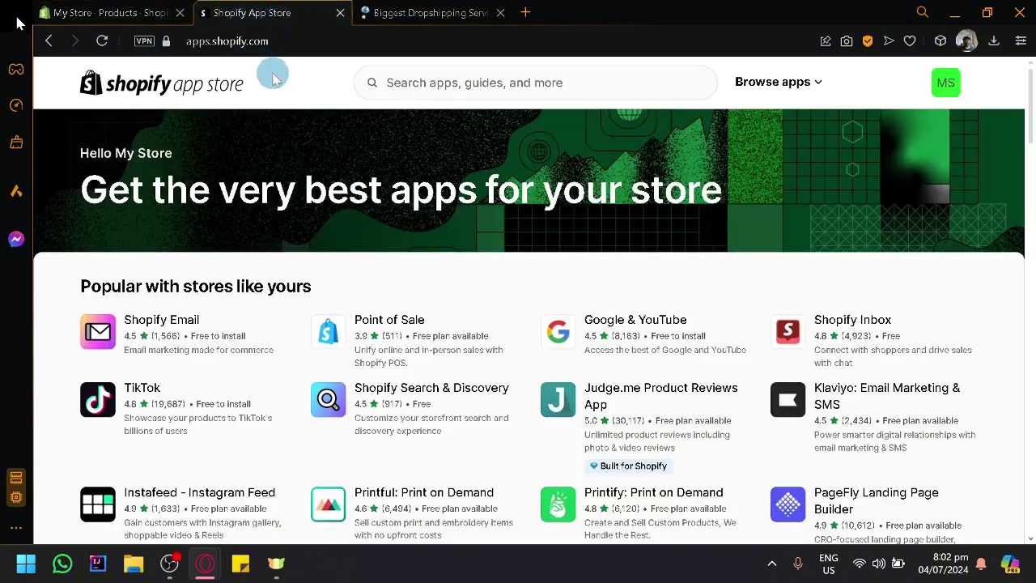
key(ctrl+Tab)
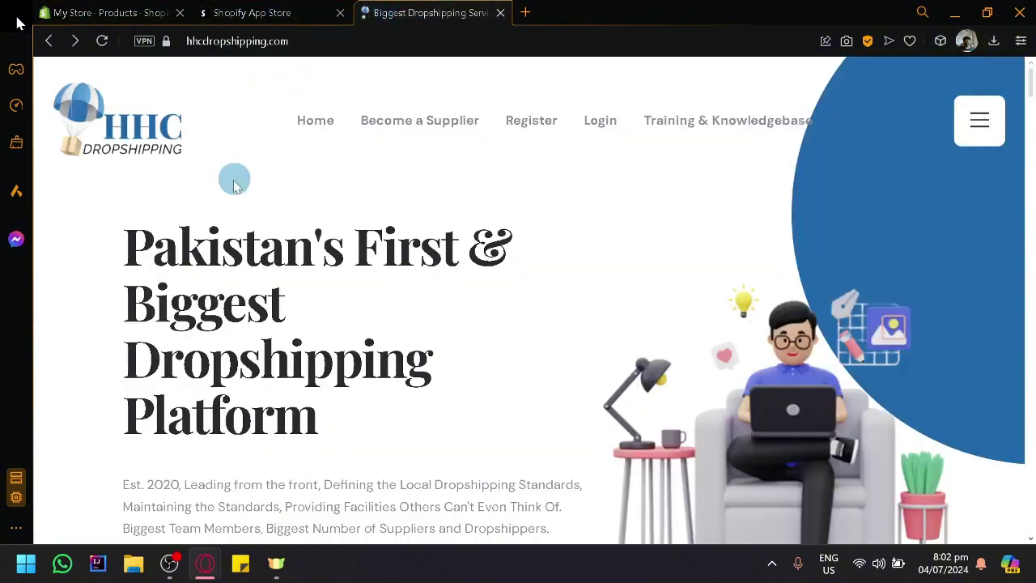
click(243, 10)
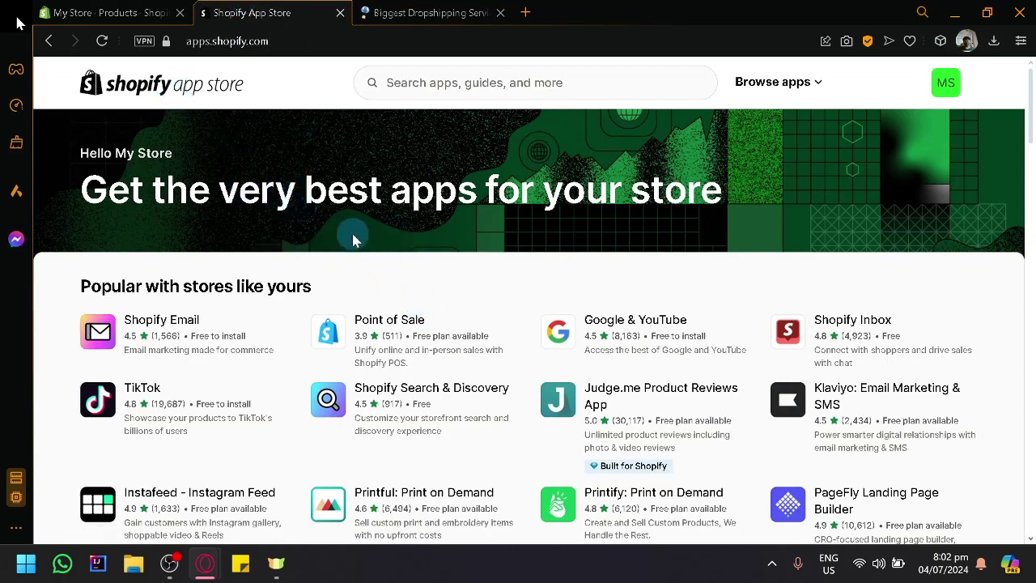
click(125, 10)
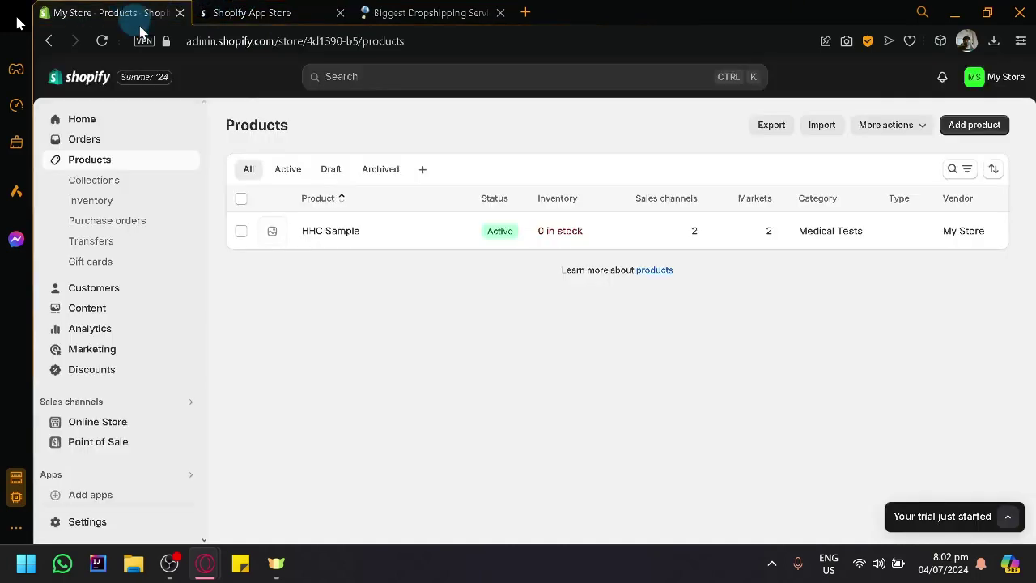